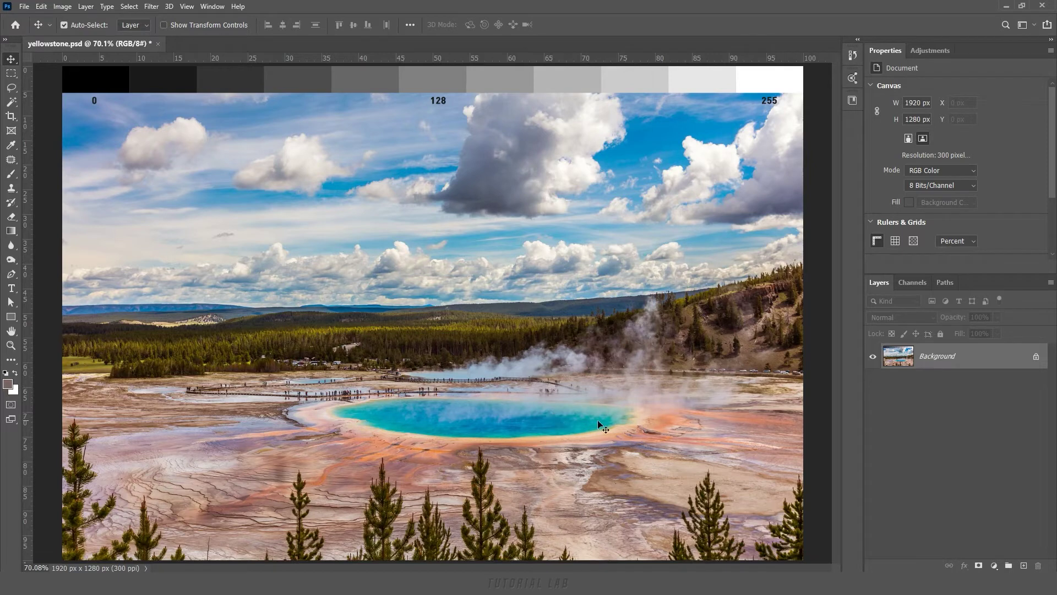
Add a Levels adjustment layer above the photo, undoing the extra Levels 2 layer
left_click(994, 564)
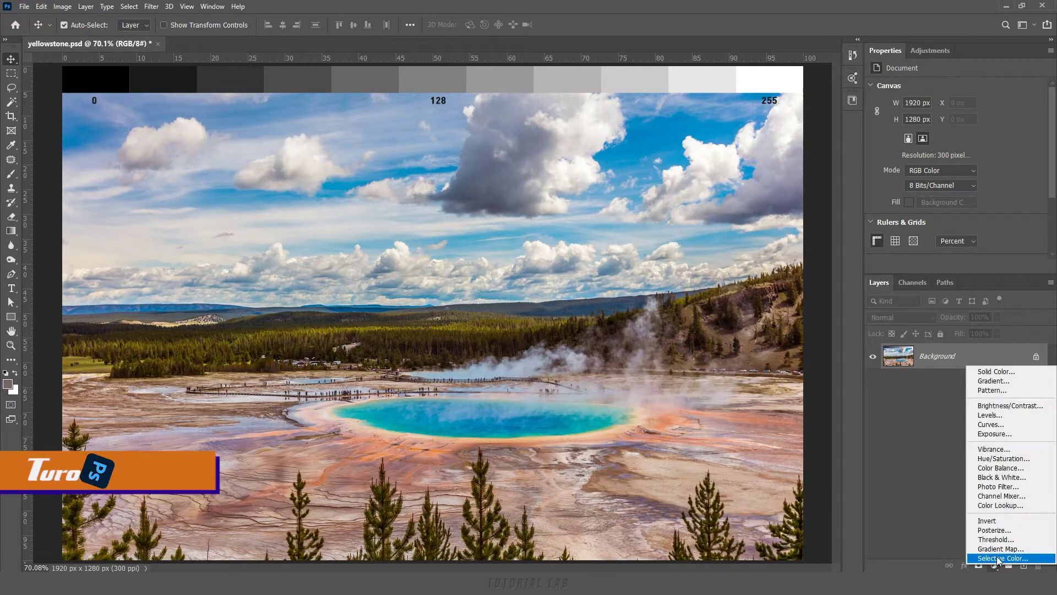
left_click(1004, 417)
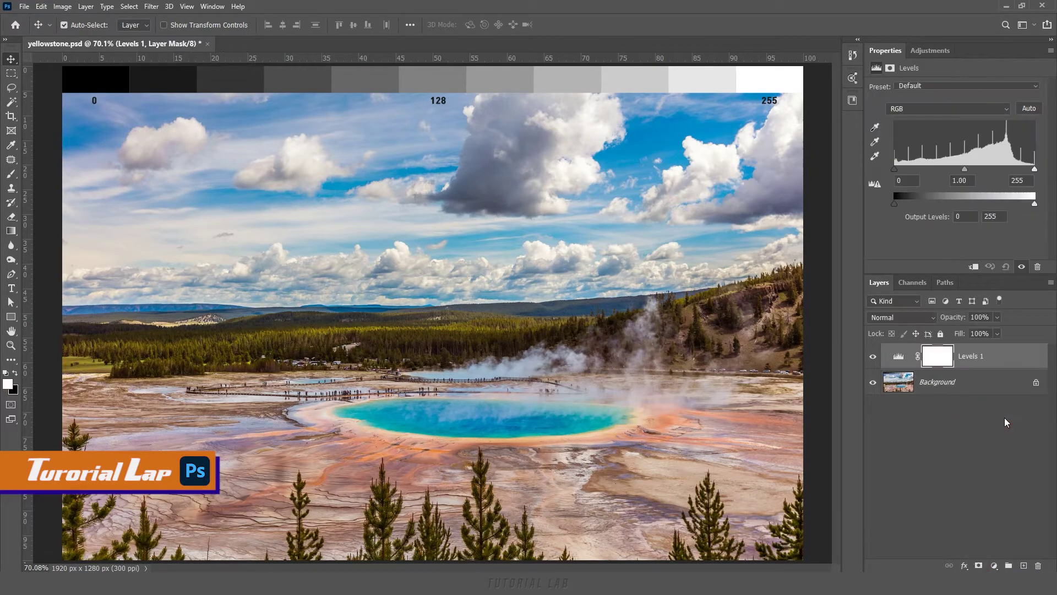
double_click(898, 359)
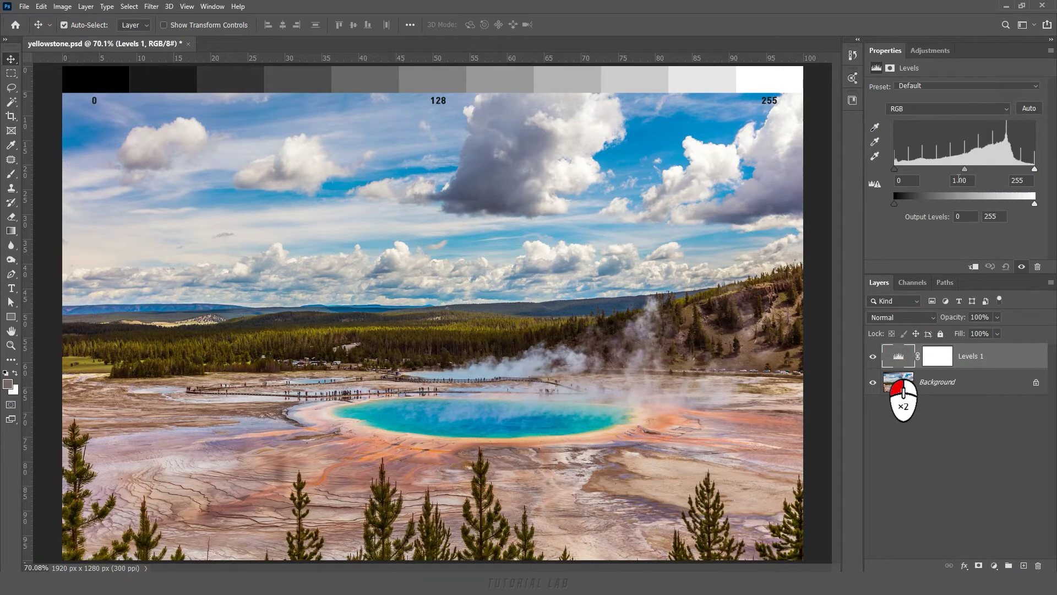
left_click(922, 53)
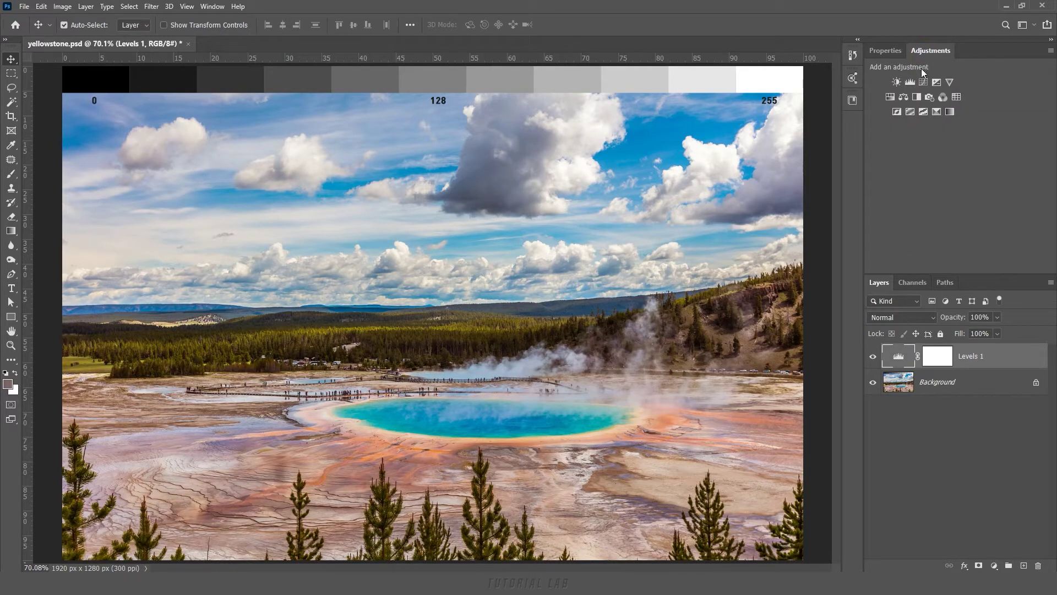
left_click(910, 82)
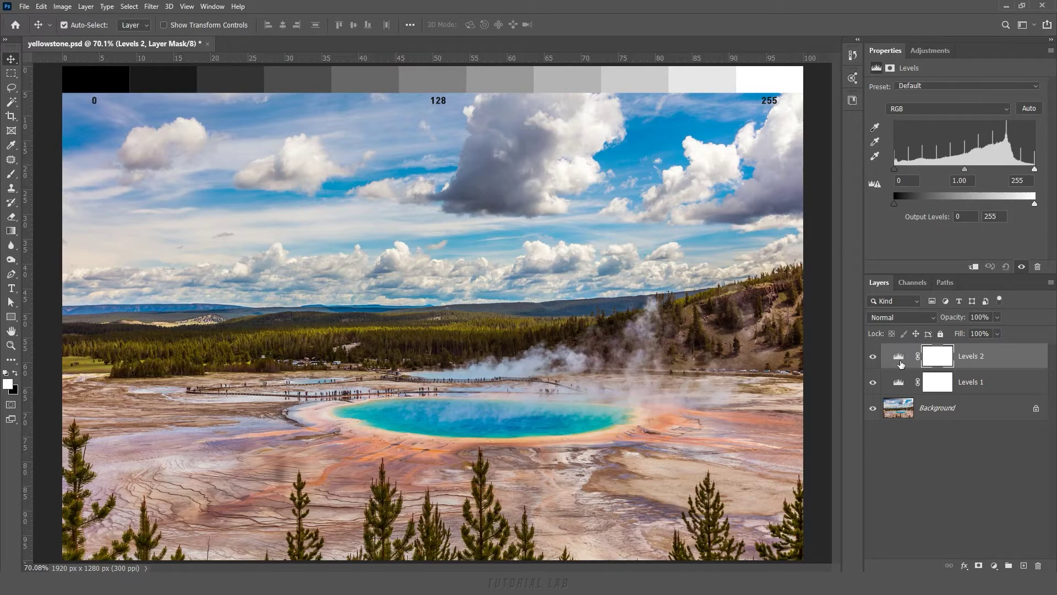
key("ctrl")
key("ctrl+z")
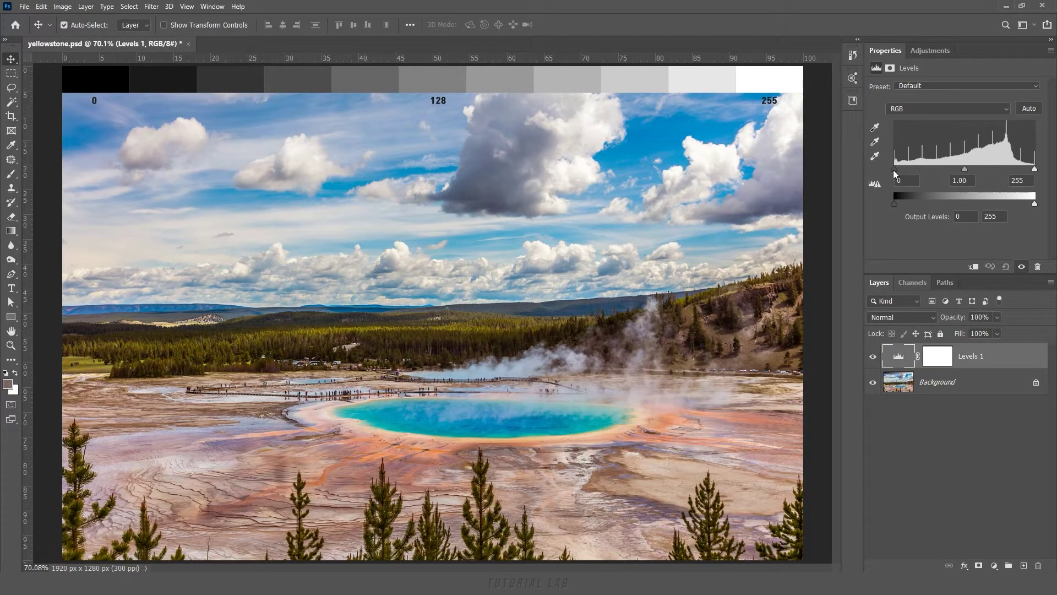
left_click(903, 182)
left_click_drag(892, 171, 912, 174)
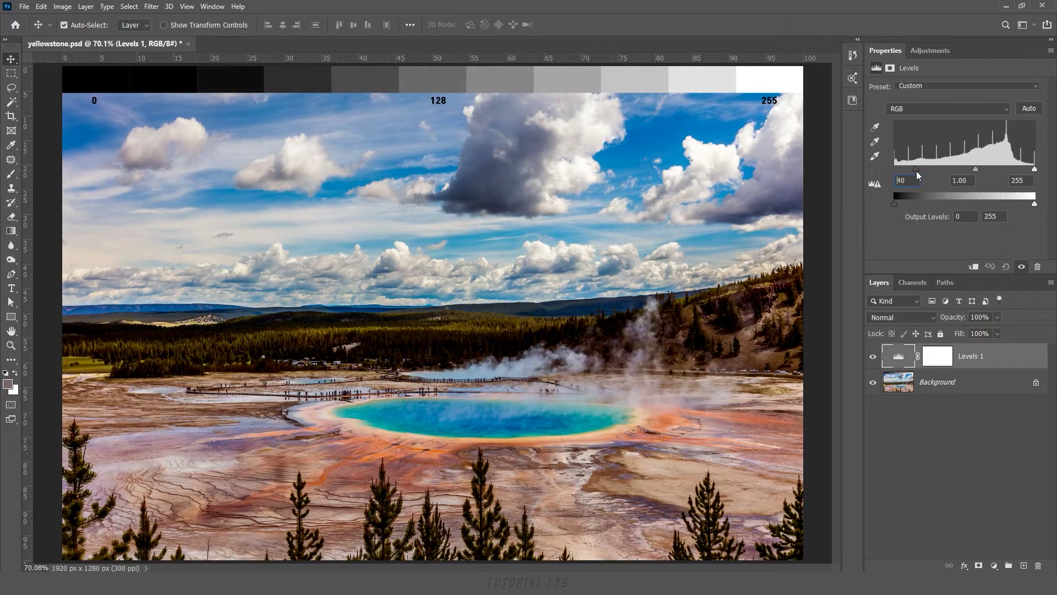
mouse_move(918, 170)
left_mouse_down()
mouse_move(889, 169)
mouse_move(920, 170)
left_mouse_up()
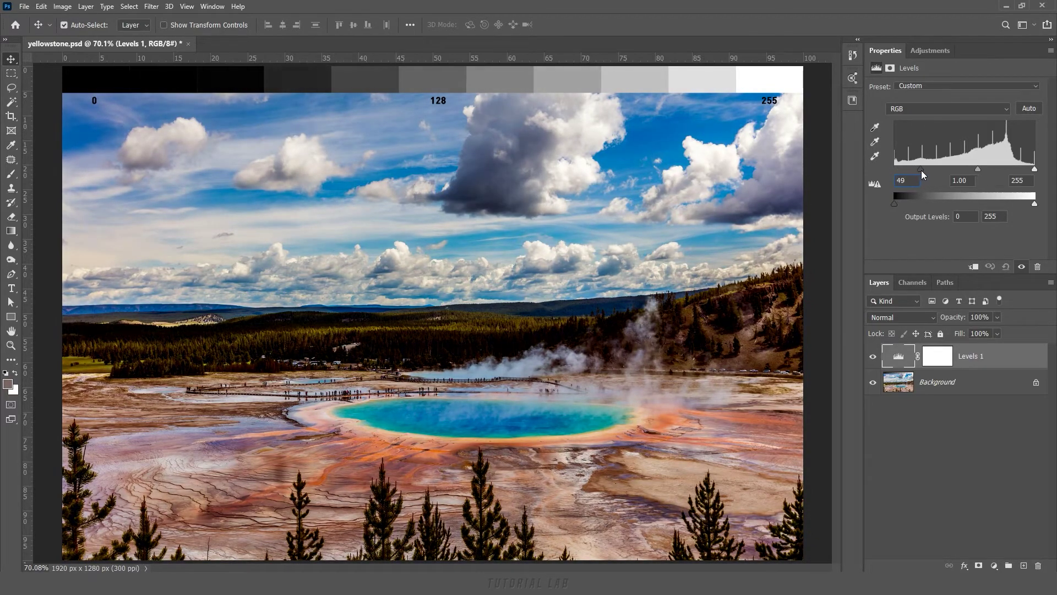
mouse_move(925, 170)
left_mouse_down()
mouse_move(927, 160)
mouse_move(895, 161)
left_mouse_up()
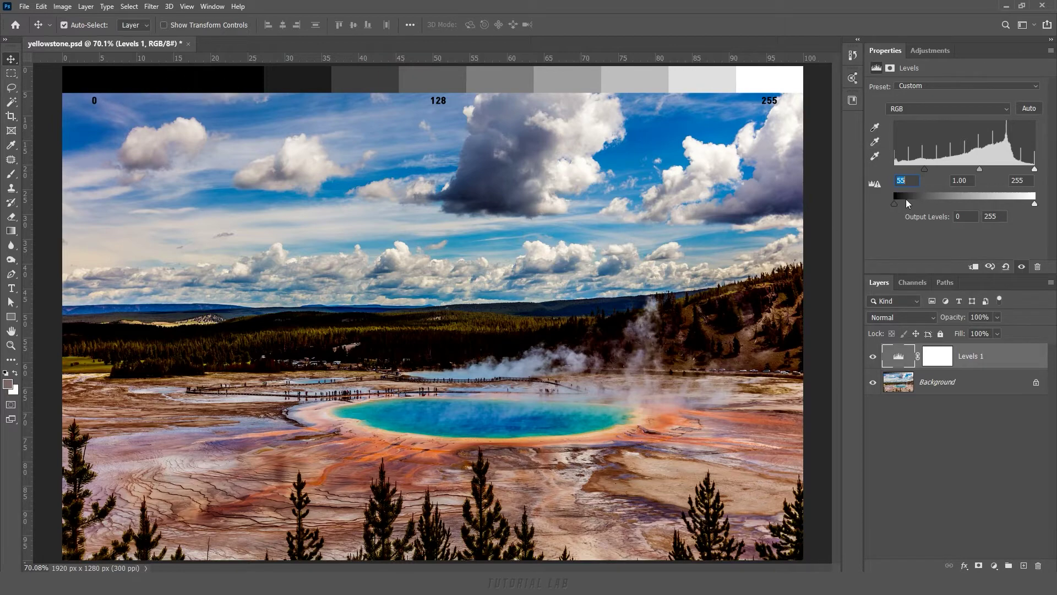
left_click_drag(924, 170, 887, 174)
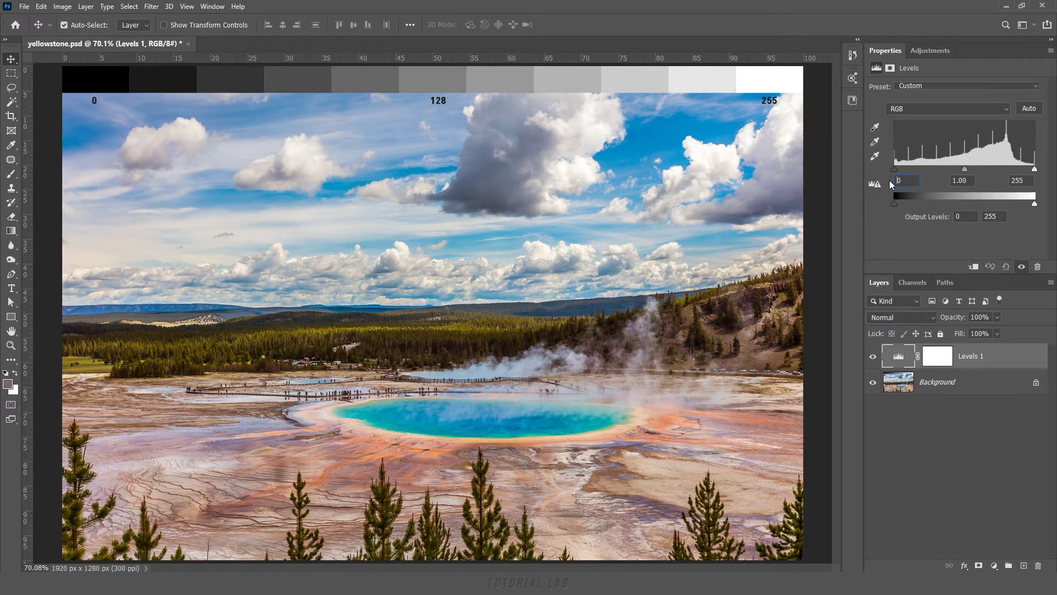
left_click(1017, 180)
left_click_drag(1035, 169, 998, 168)
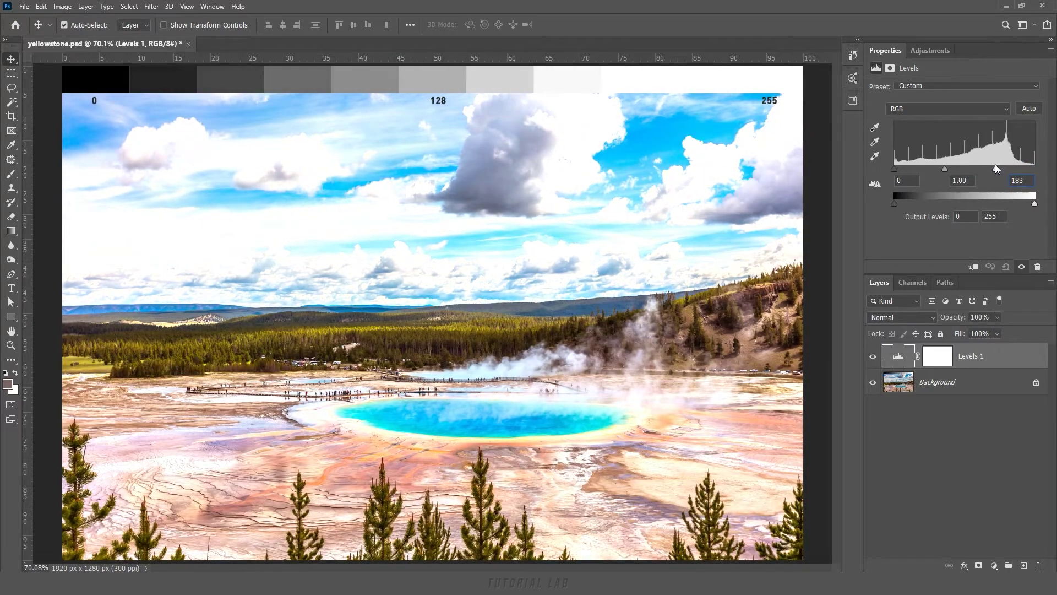
left_click_drag(989, 168, 988, 168)
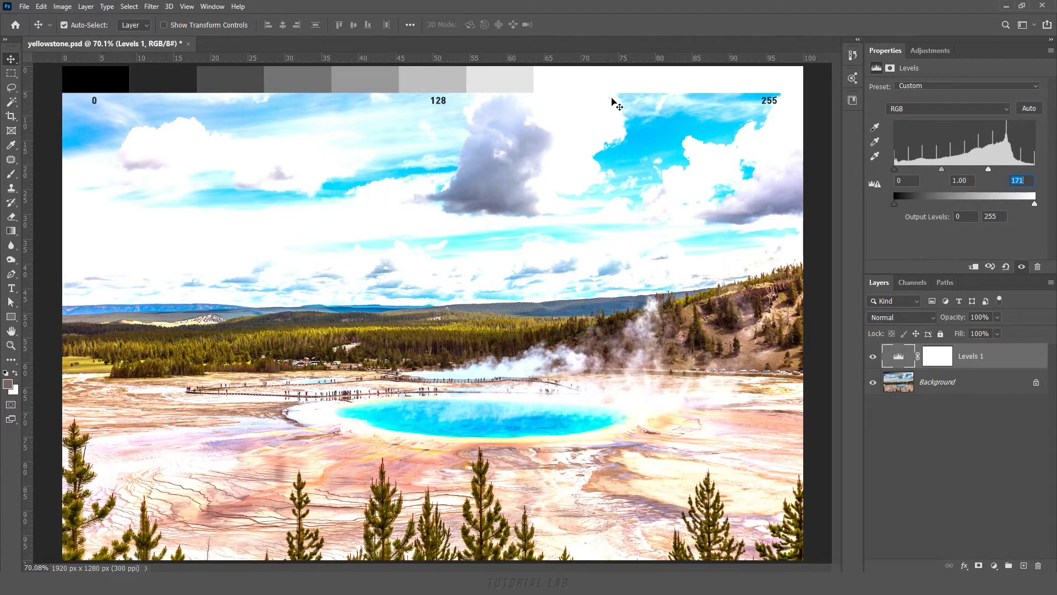
left_click_drag(990, 171, 1035, 170)
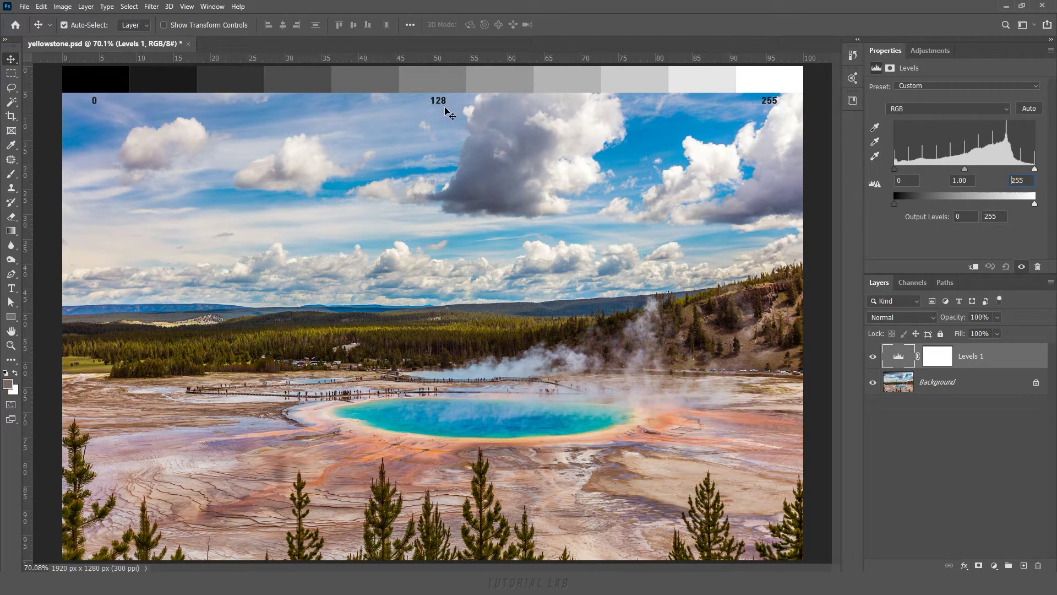
left_click(929, 161)
left_click_drag(928, 161, 1001, 165)
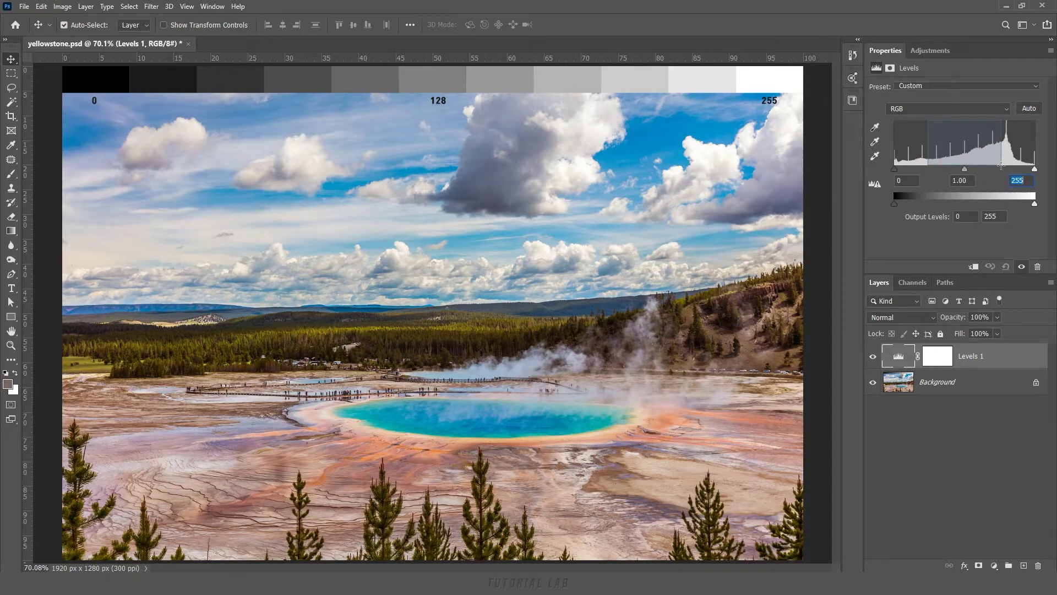
left_click_drag(1000, 165, 998, 166)
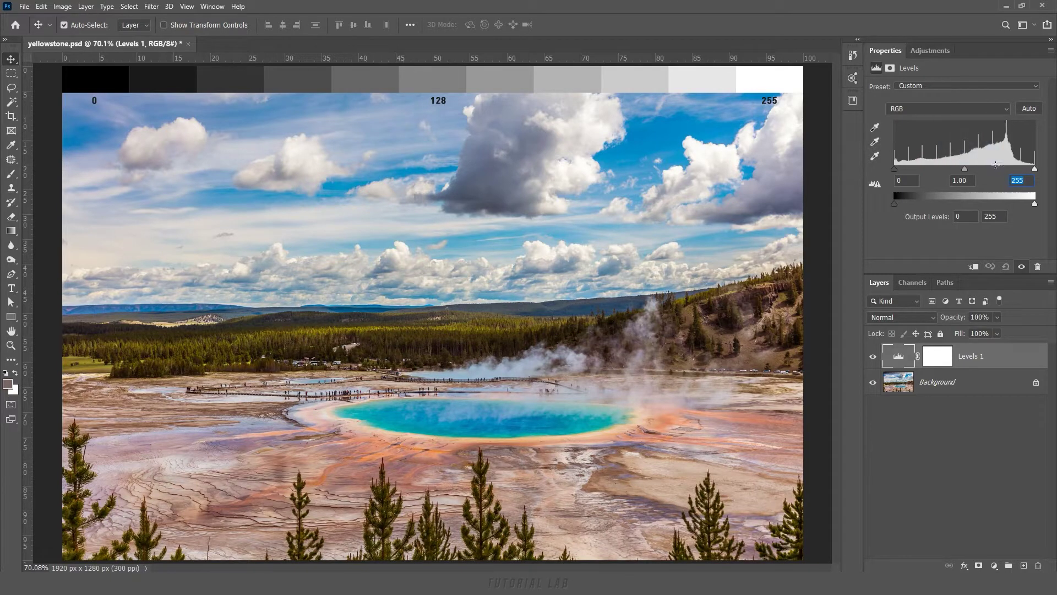
left_click_drag(963, 170, 938, 170)
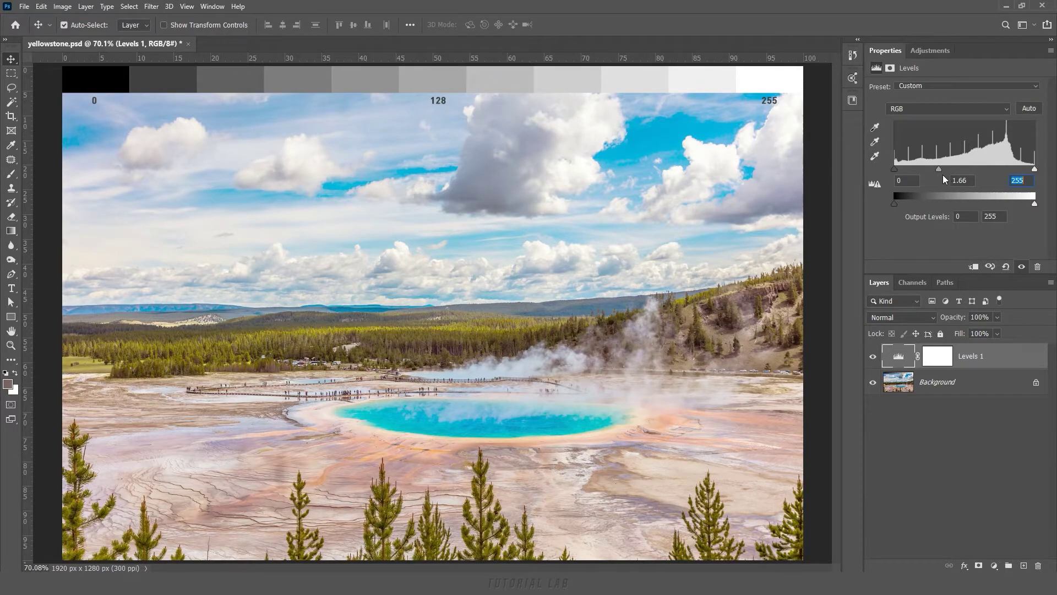
left_click(972, 181)
type("1")
left_click_drag(967, 170, 997, 170)
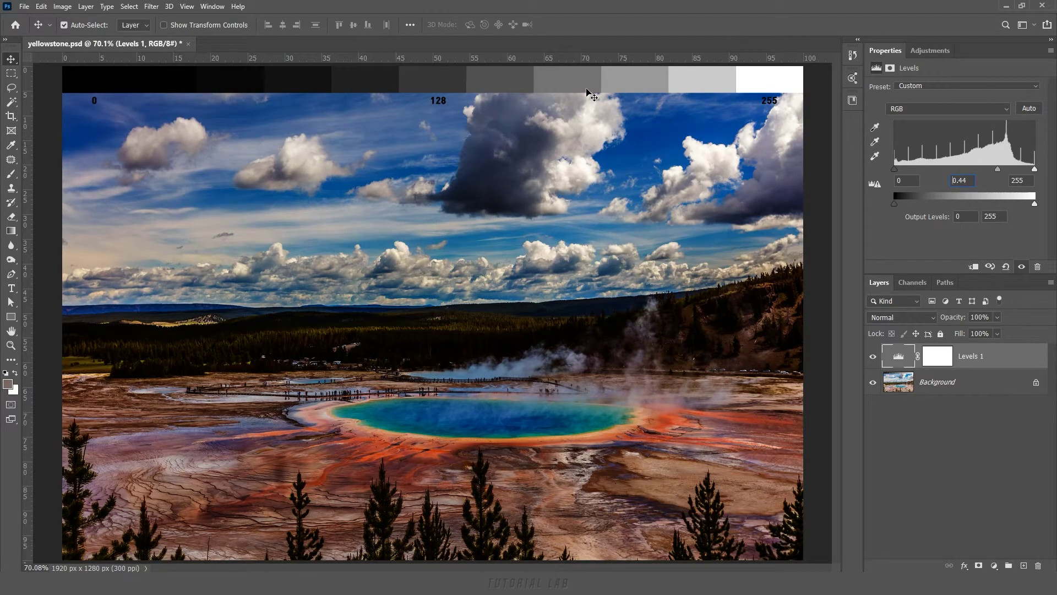
left_click_drag(997, 170, 961, 168)
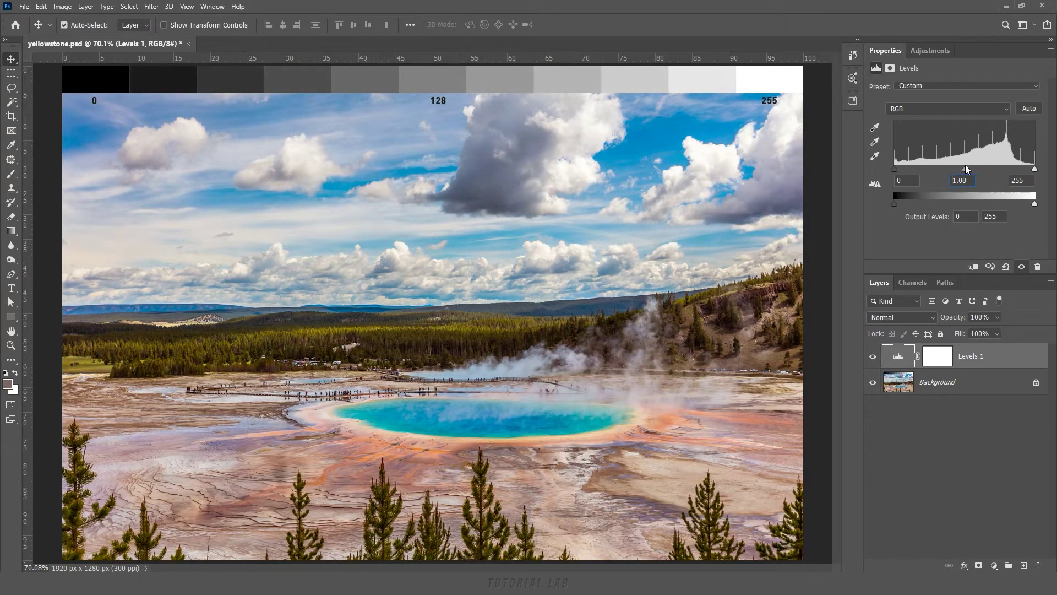
left_click_drag(966, 167, 963, 167)
left_click(895, 171)
left_click_drag(901, 173, 912, 170)
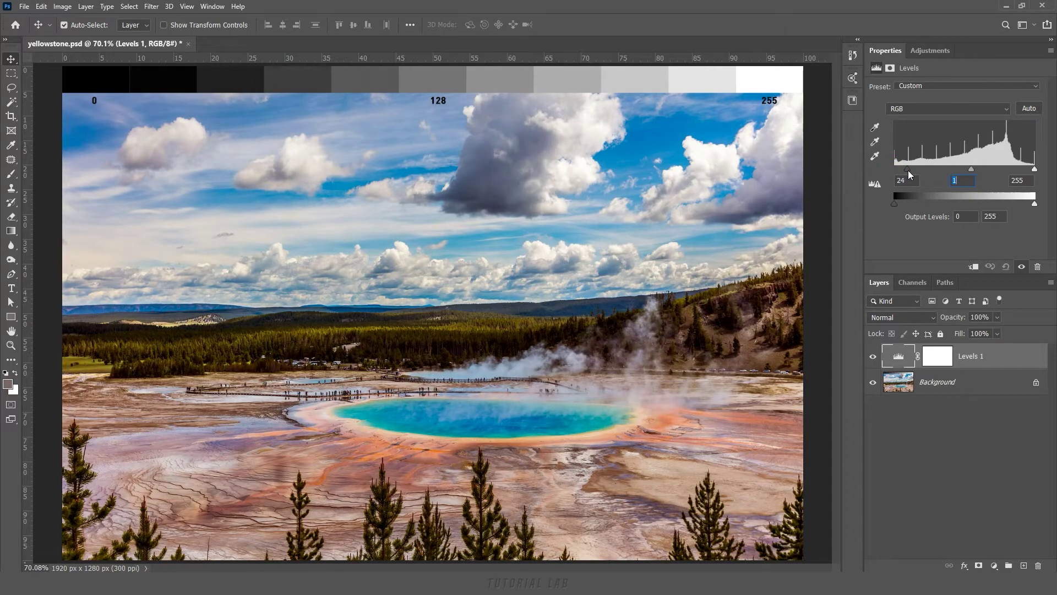
left_click_drag(1035, 170, 1022, 170)
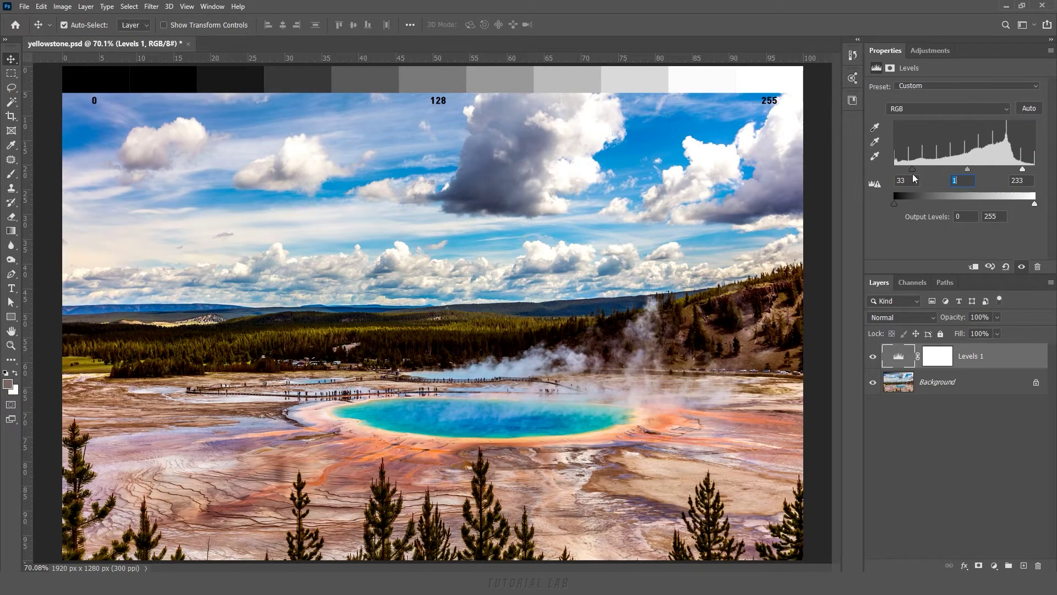
left_click_drag(968, 170, 952, 171)
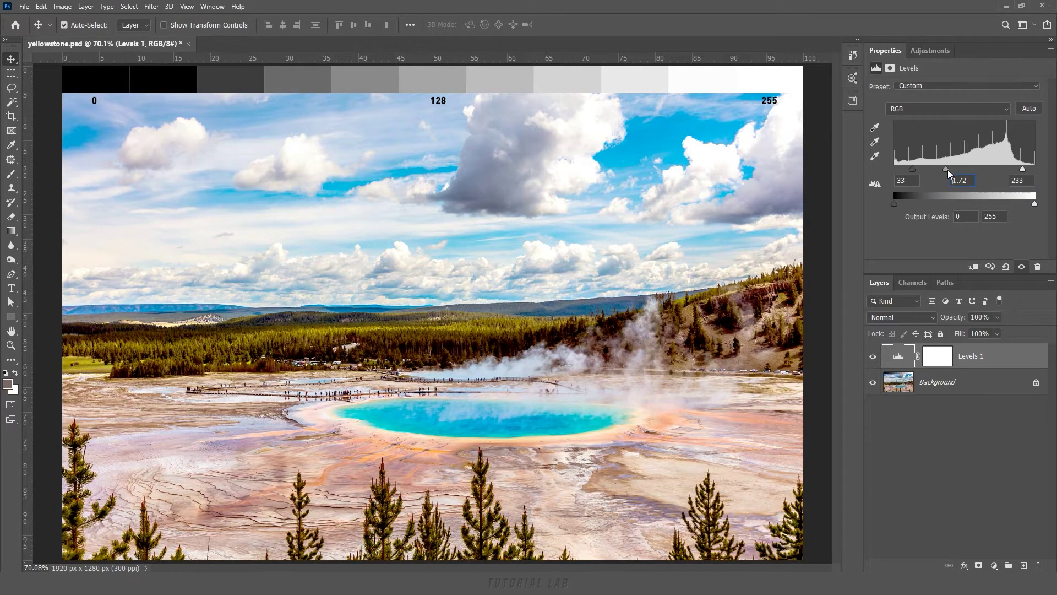
left_click_drag(947, 169, 979, 171)
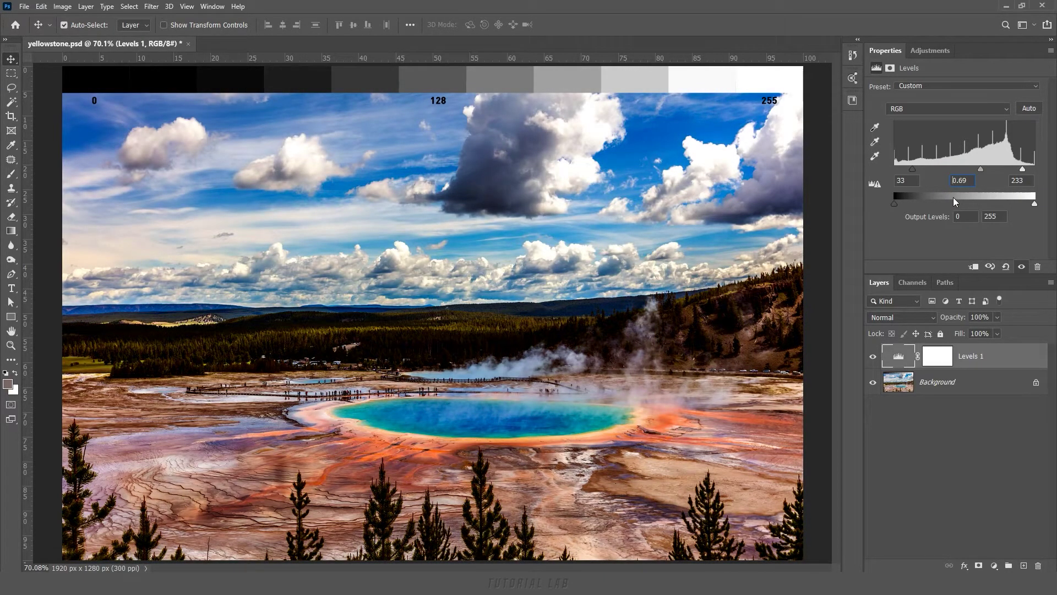
left_click(1005, 267)
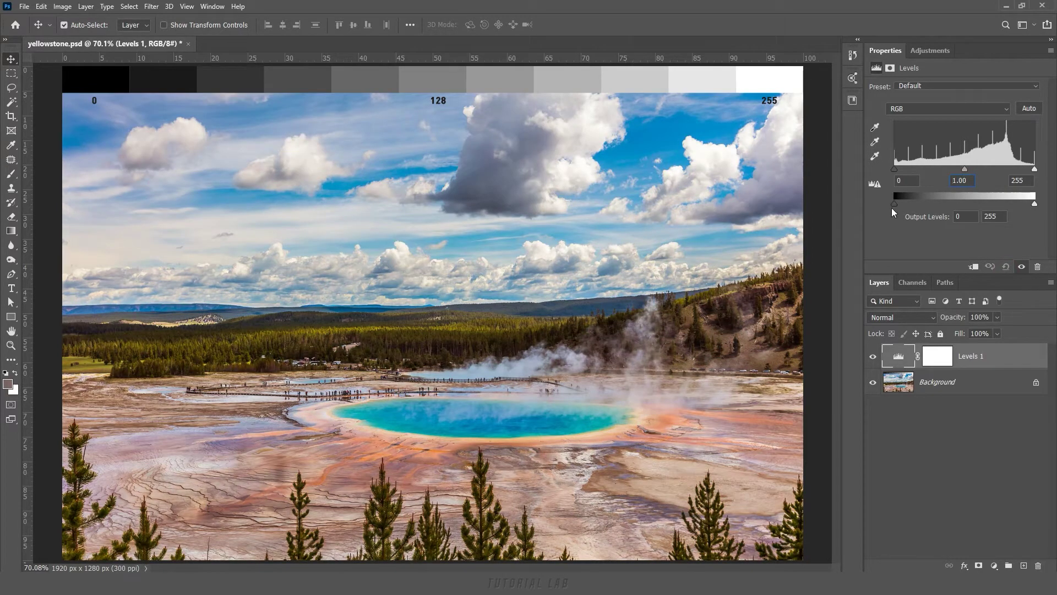
Raise the Levels output black to wash out shadows, then return it to 0
left_click(900, 180)
left_click(958, 216)
left_click_drag(893, 203, 925, 203)
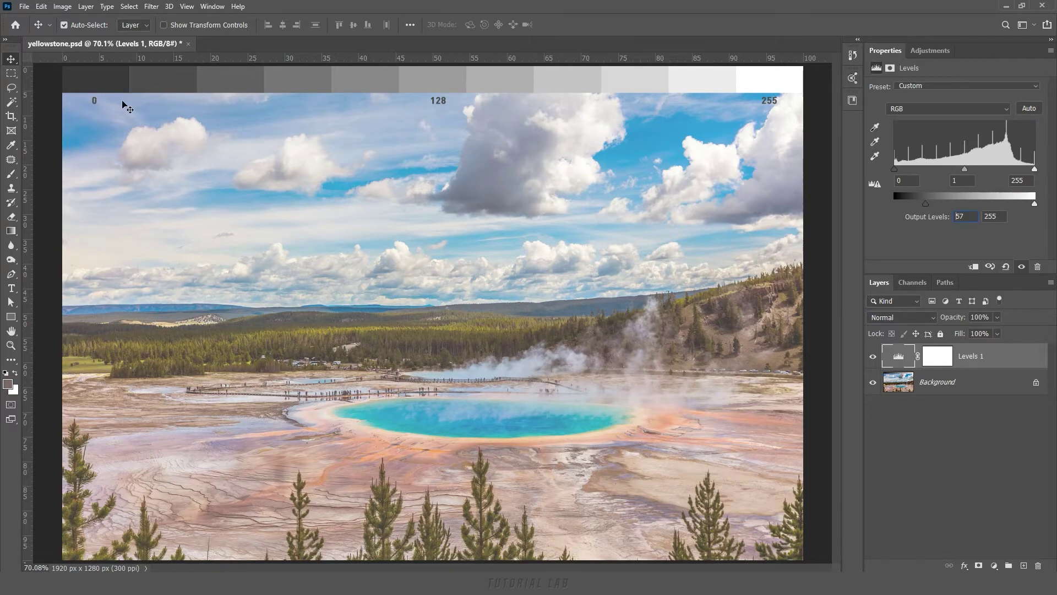
left_click_drag(916, 206, 890, 205)
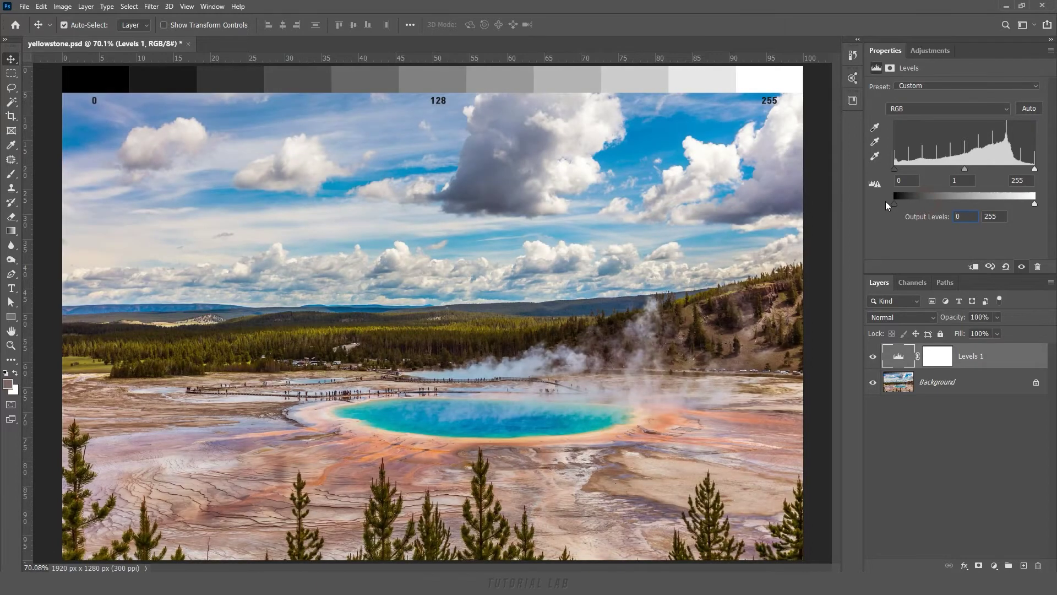
Lower the Levels output white to 198 to dim highlights, then restore it to 255
left_click(1034, 169)
left_click(1000, 216)
left_click_drag(1035, 203, 1009, 203)
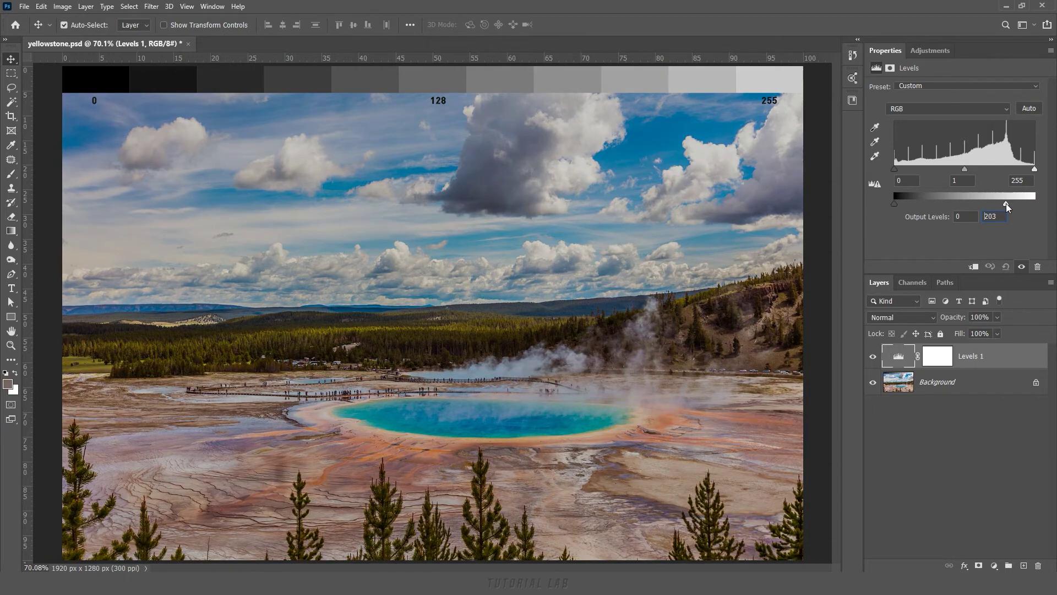
left_click(1007, 180)
left_click_drag(1003, 203, 1038, 207)
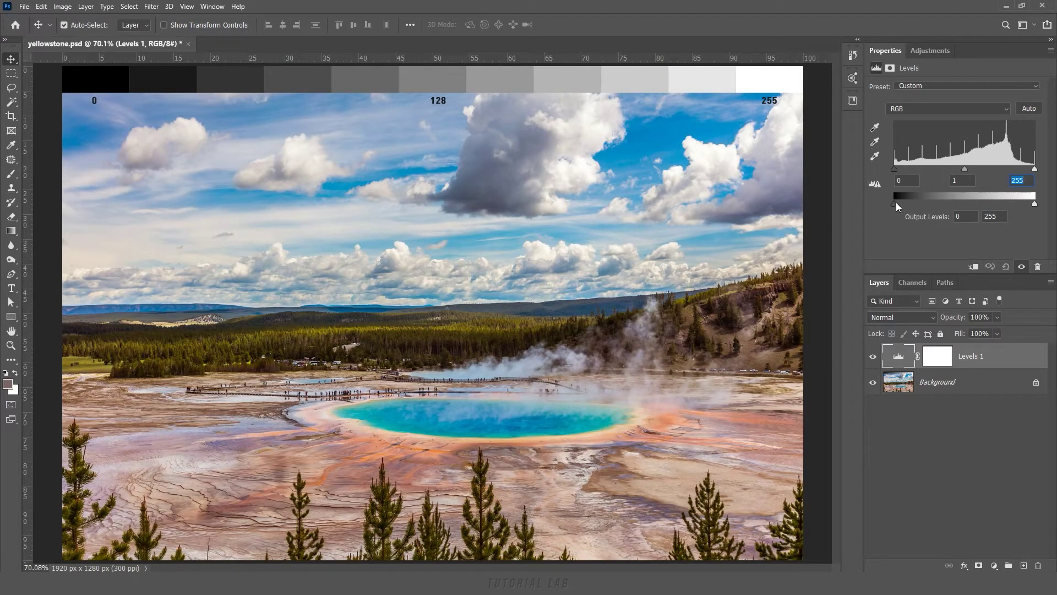
Try washed-out output levels (black 40, white 231) and compare with the previous state
left_click_drag(899, 202, 908, 203)
left_click_drag(1034, 204, 1022, 203)
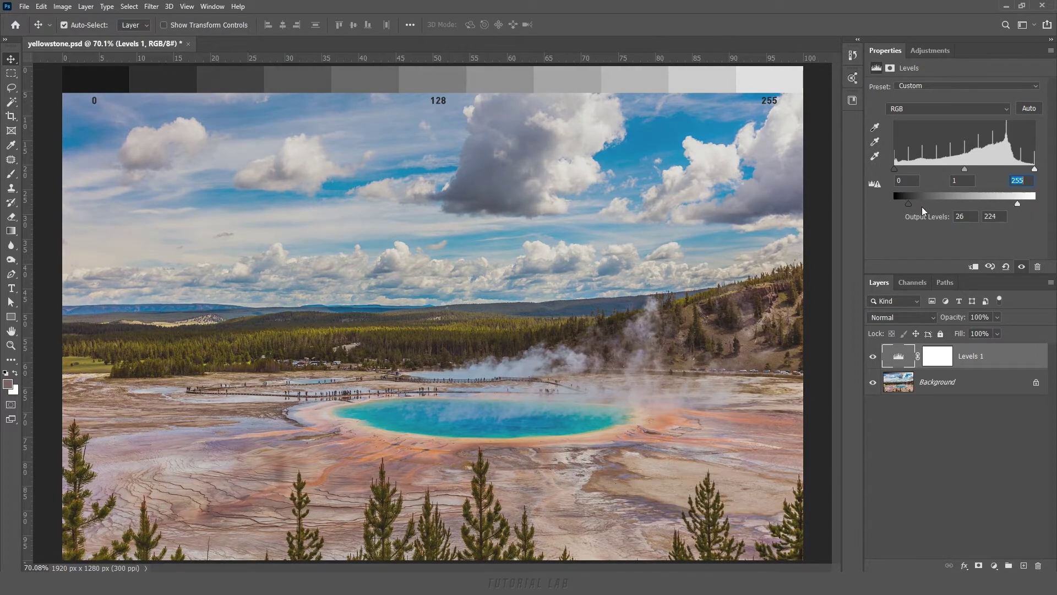
left_click_drag(910, 203, 916, 203)
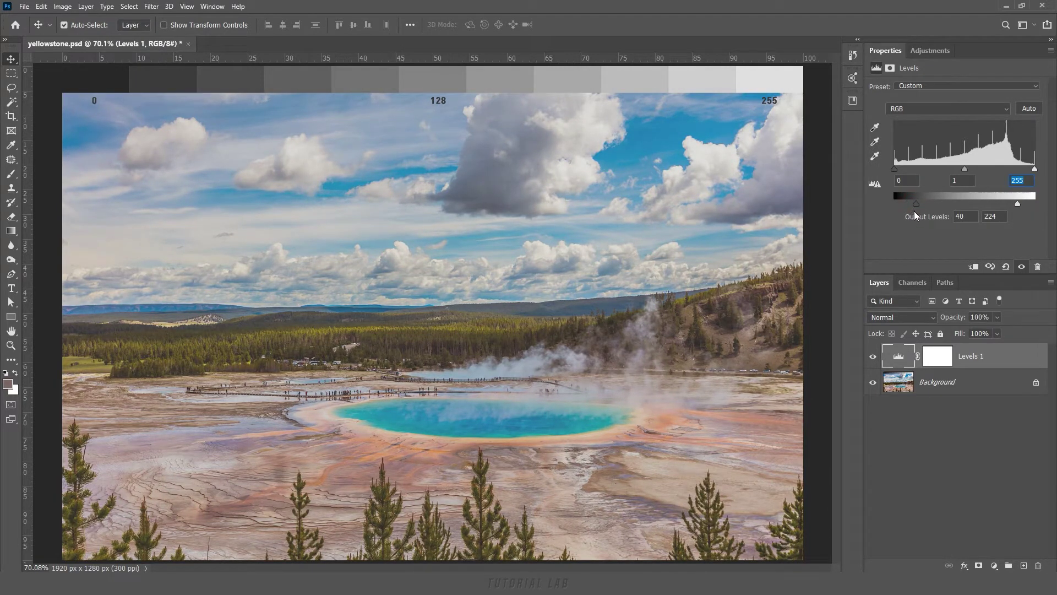
left_click(991, 268)
left_click(991, 267)
Invert the output levels, then reset Levels 1 to its defaults
mouse_move(917, 203)
left_mouse_down()
mouse_move(1035, 204)
mouse_move(892, 203)
left_mouse_up()
left_click(1017, 204)
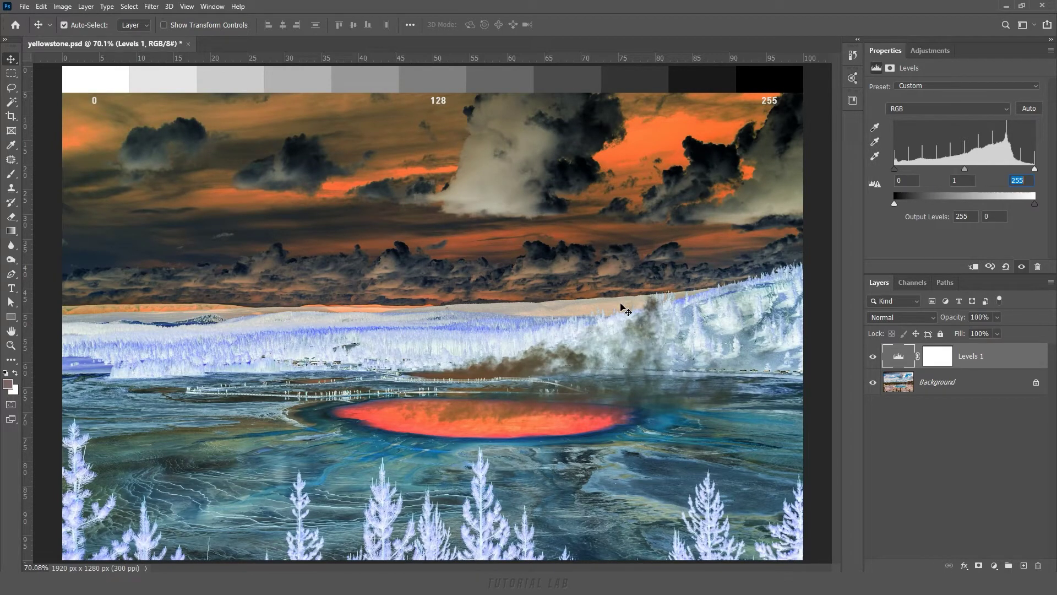
left_click(1005, 268)
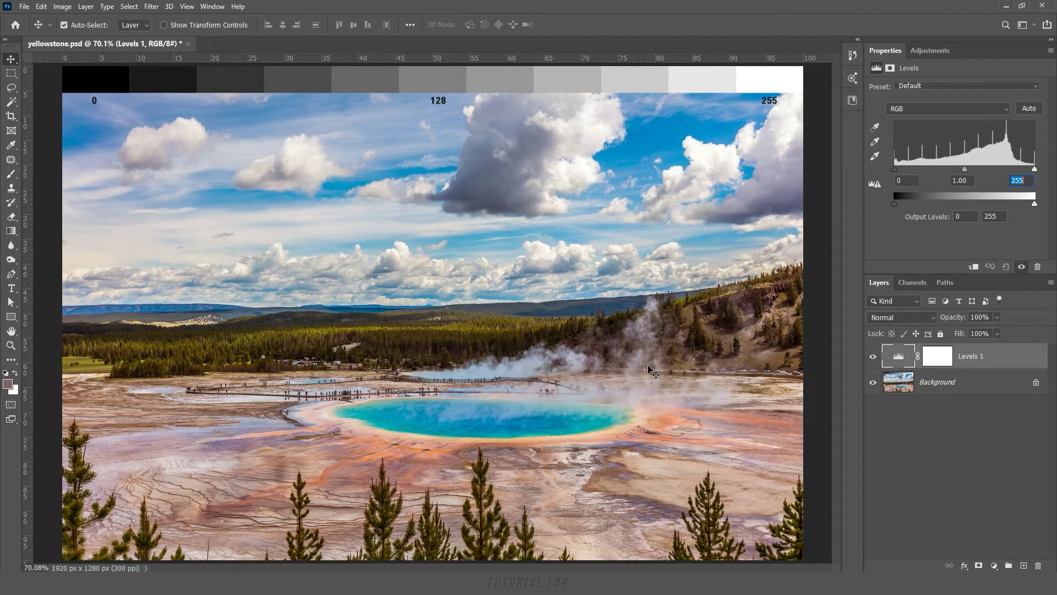
Set Levels black, grey and white points by sampling dark, steam and bright areas
left_click(875, 127)
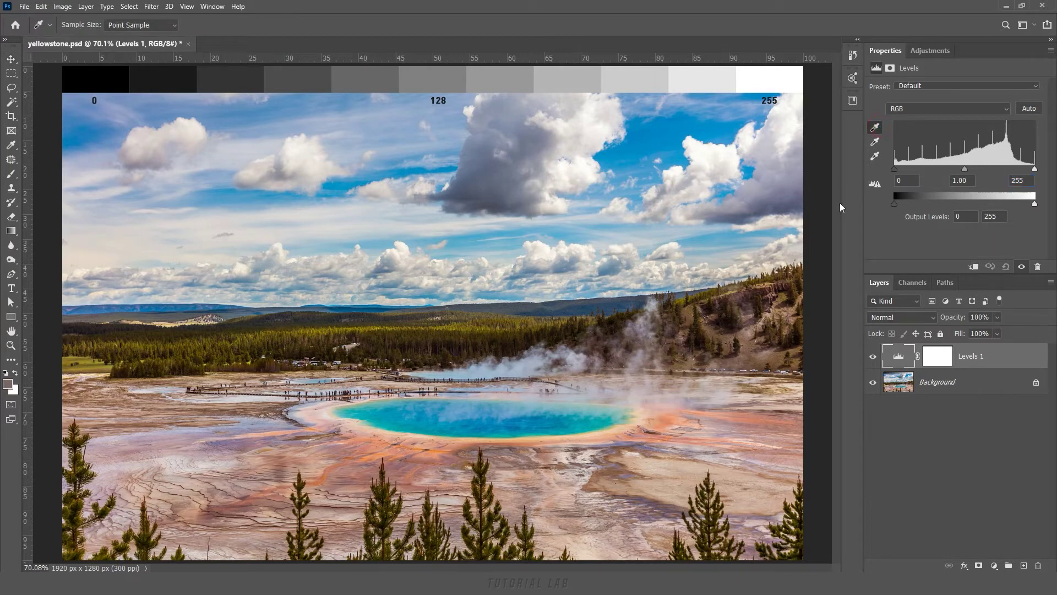
left_click(800, 337)
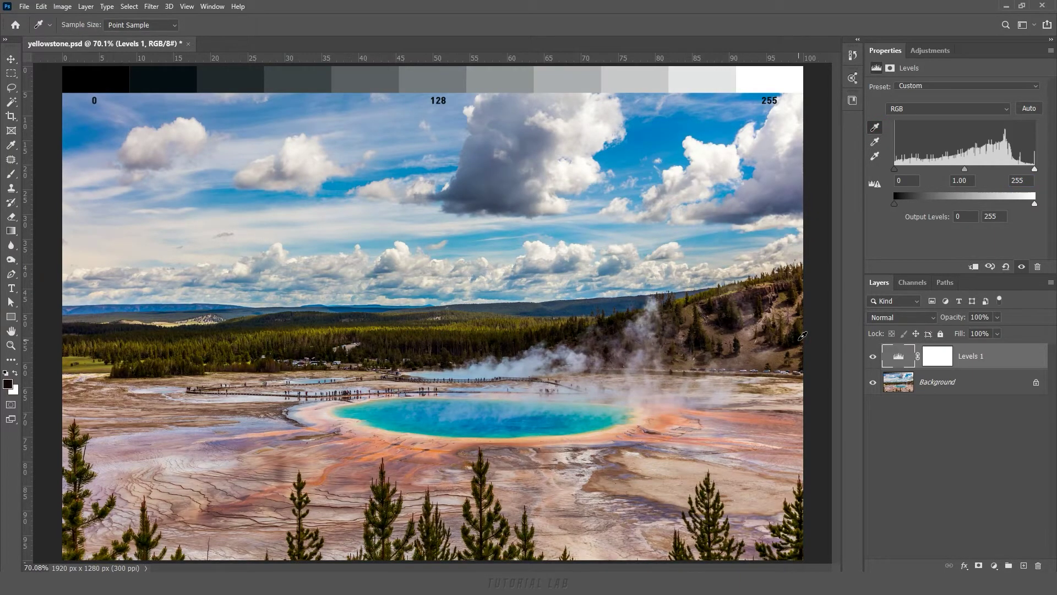
left_click(878, 142)
left_click(651, 353)
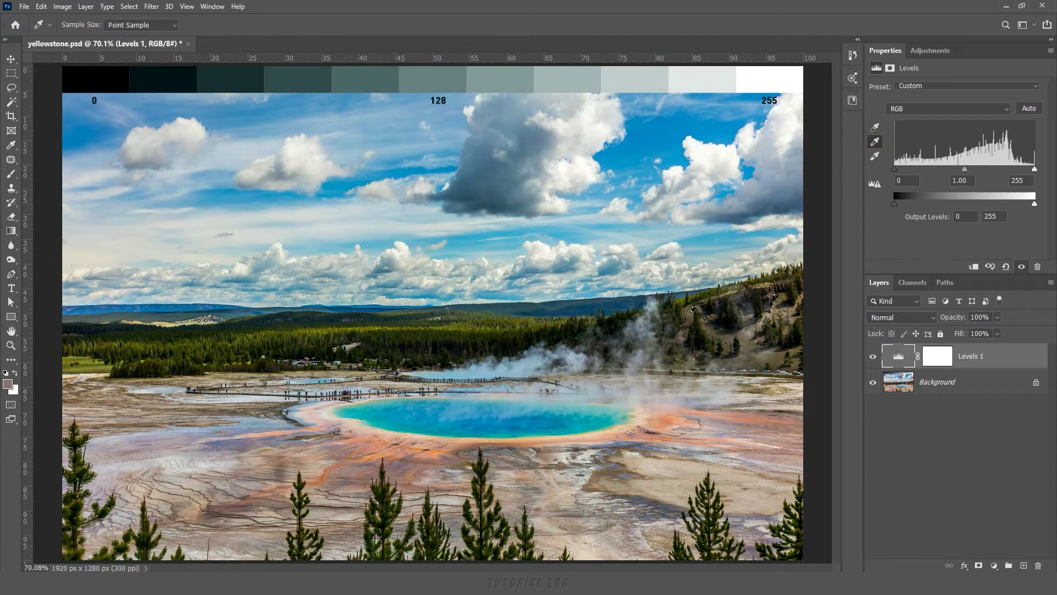
left_click(875, 157)
left_click(587, 165)
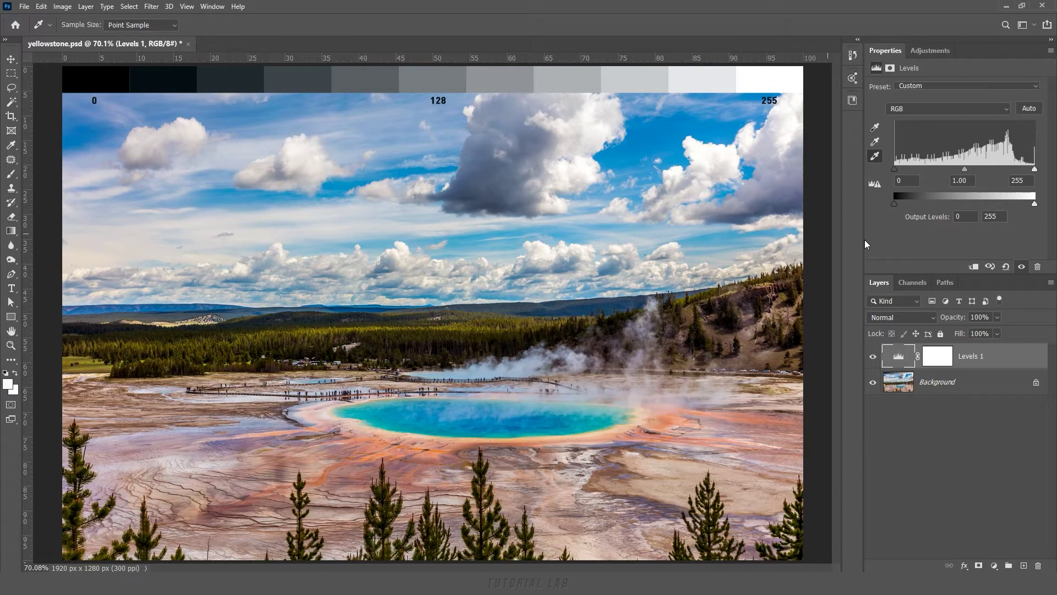
Compare the eyedropper result against the previous state and with Levels 1 hidden
left_click(990, 269)
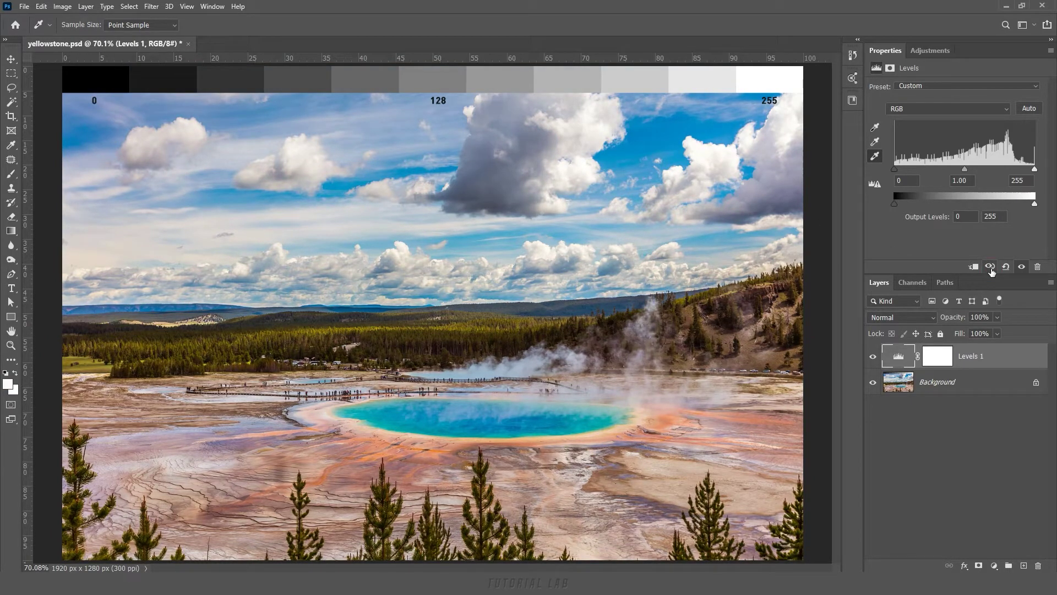
left_click(991, 268)
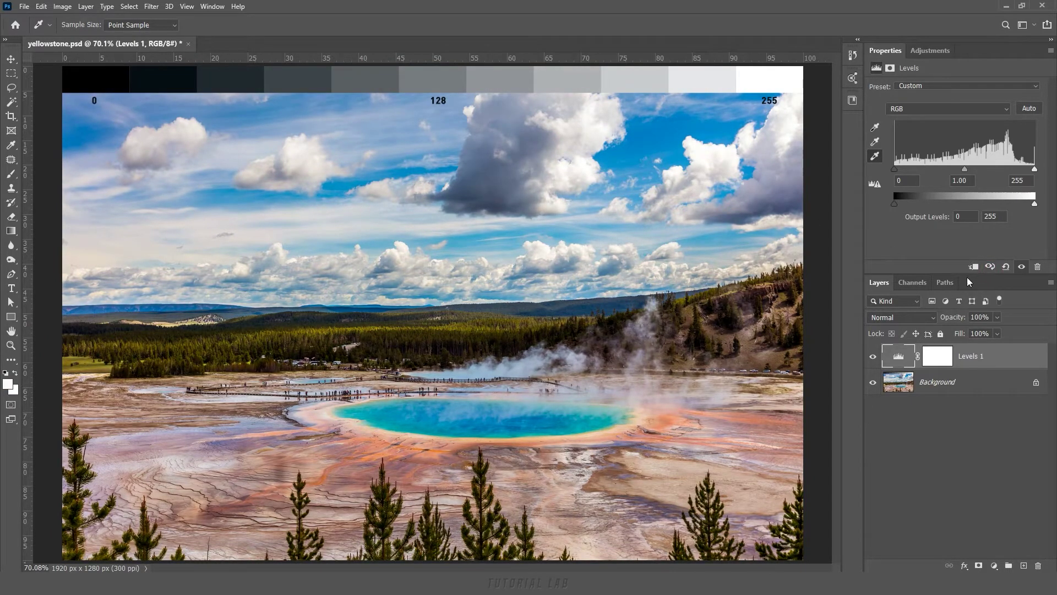
left_click(872, 356)
left_click(872, 356)
Reset Levels 1 to defaults, leaving the channel on RGB
left_click(1006, 267)
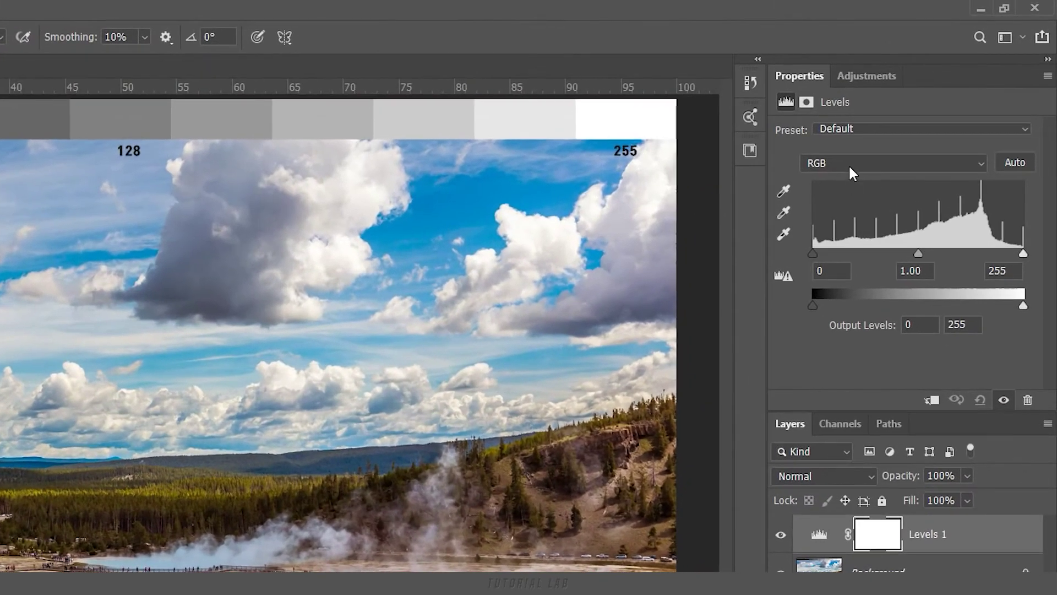
left_click(848, 163)
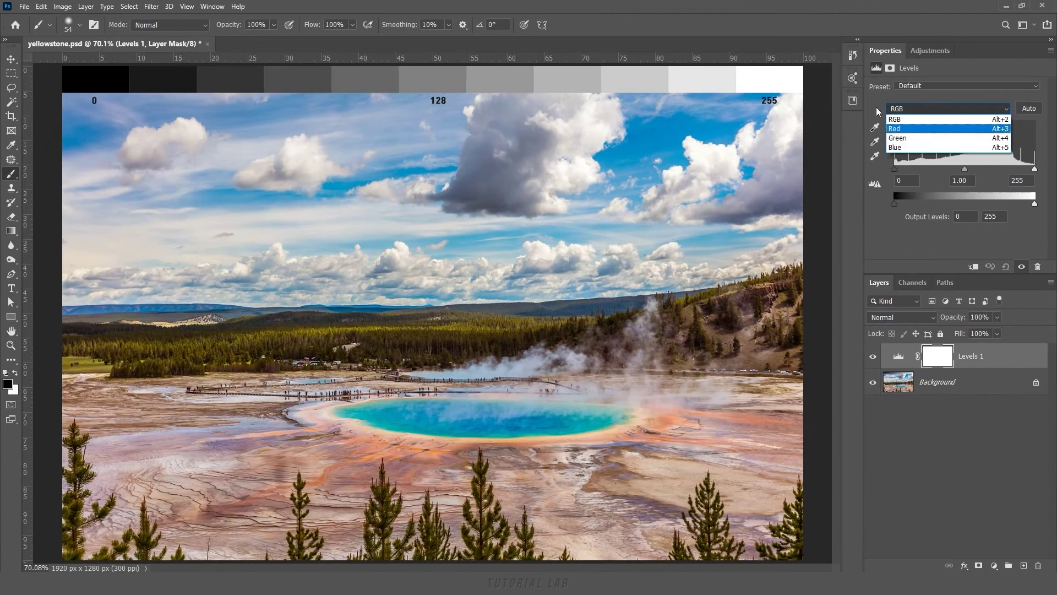
left_click(877, 110)
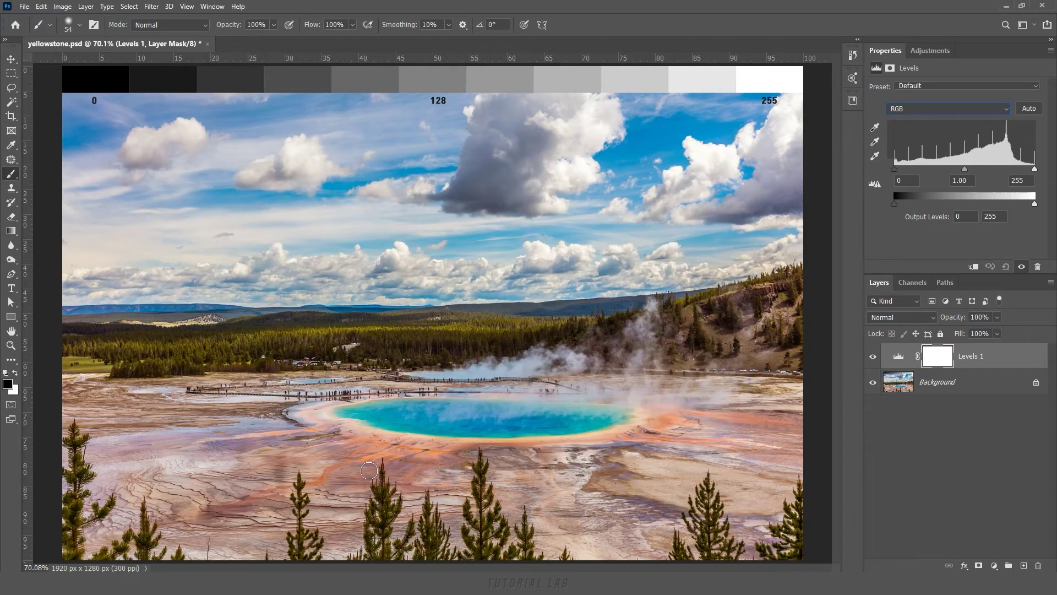
Rename the Levels 1 layer to 'Red'
left_click(973, 358)
double_click(972, 359)
type("Red")
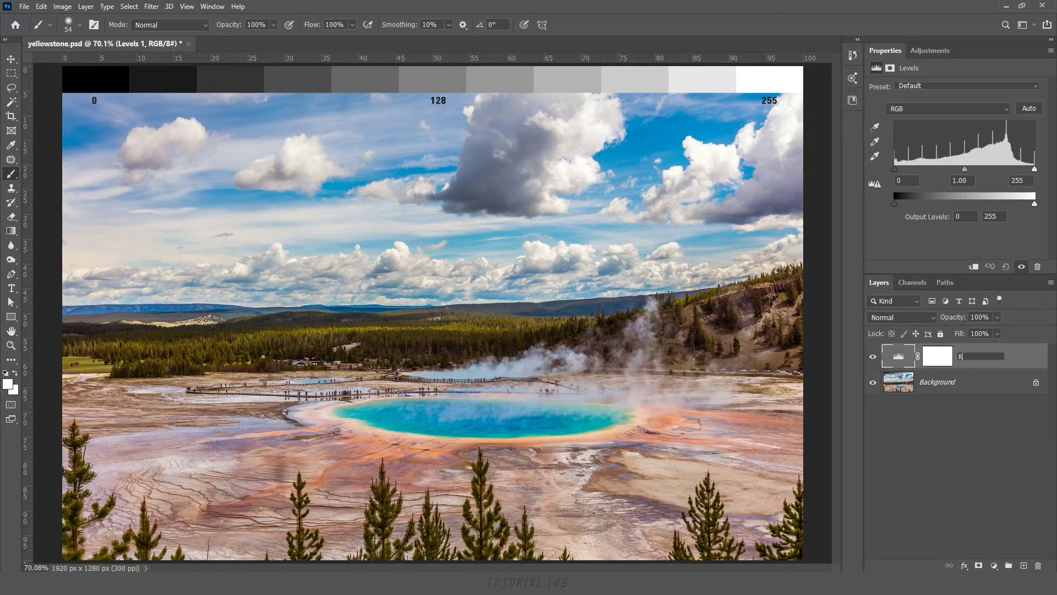
key("Return")
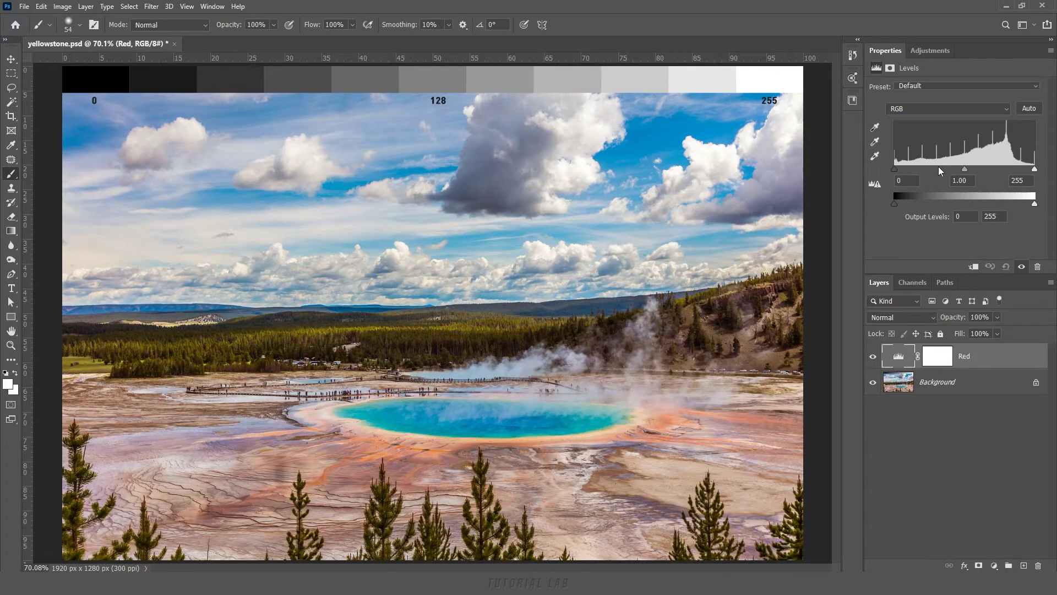
On the Red channel, test the sliders and settle red midtones at 1.30
left_click(928, 110)
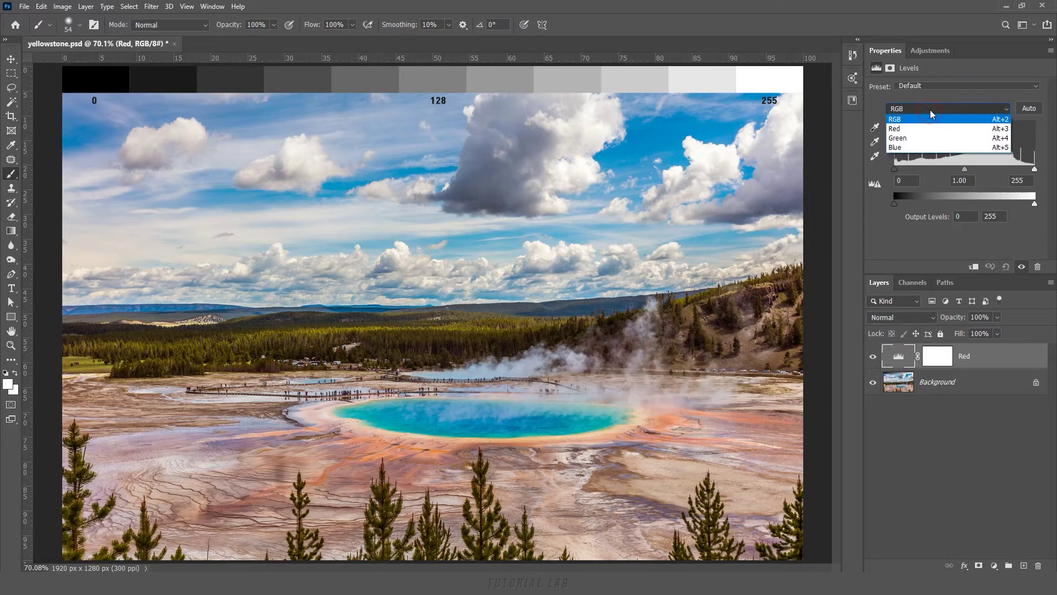
left_click(906, 130)
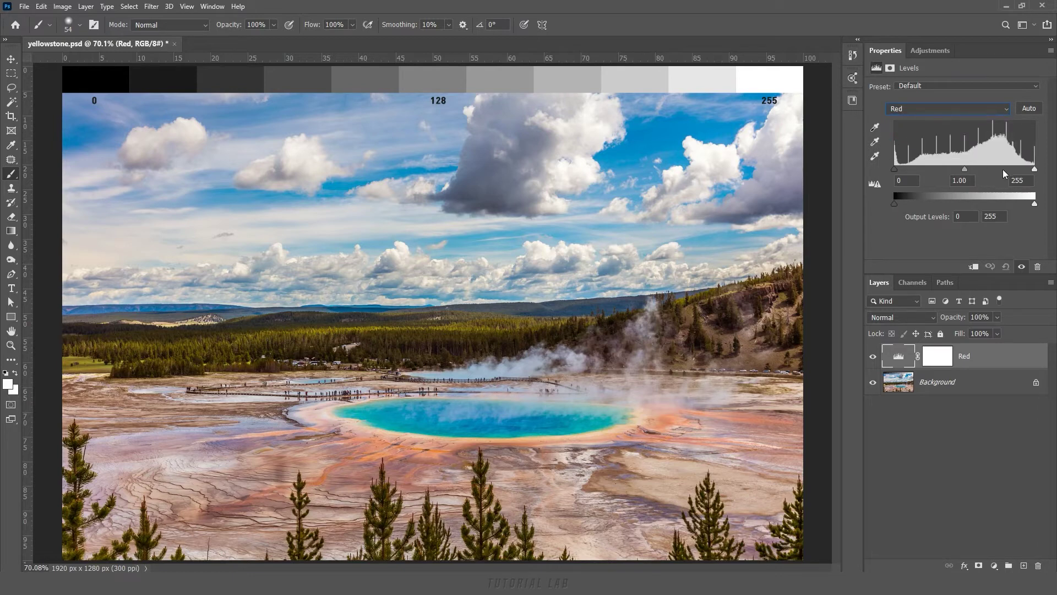
left_click_drag(1034, 169, 1008, 170)
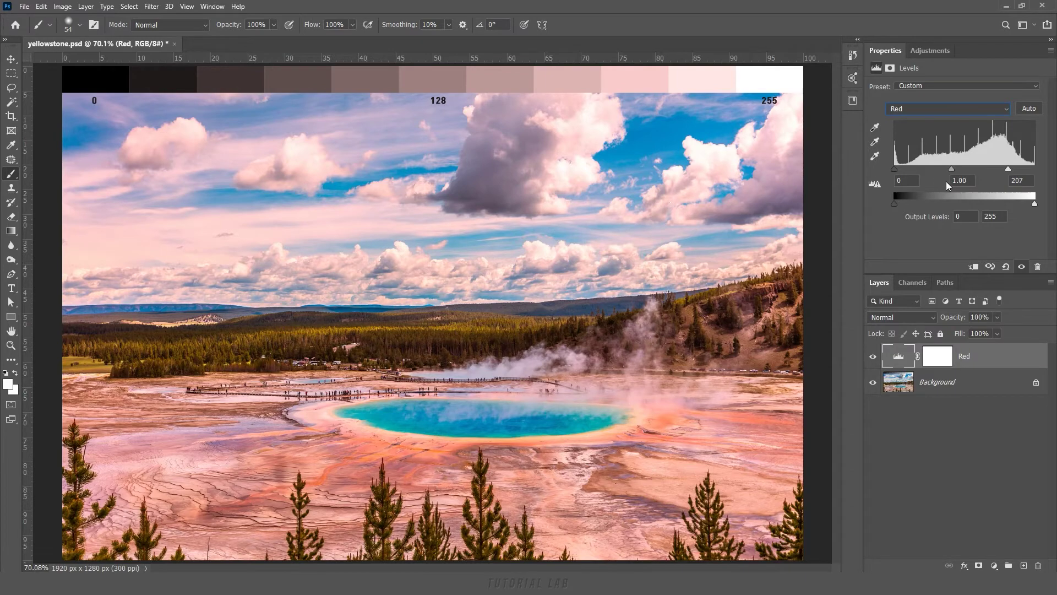
left_click_drag(1009, 170, 1035, 169)
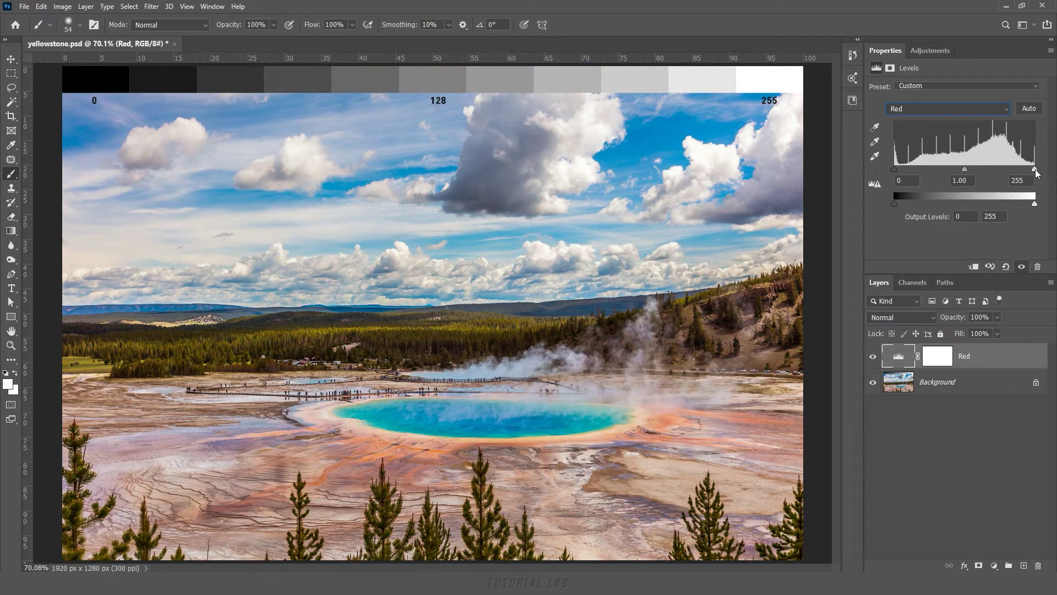
left_click_drag(893, 168, 918, 170)
left_click_drag(936, 170, 936, 171)
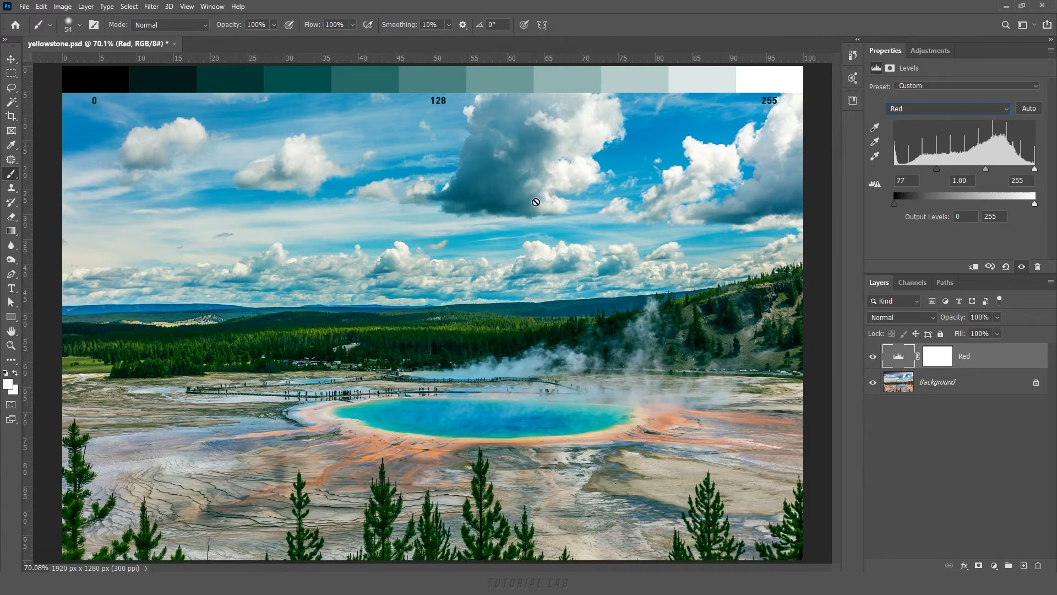
left_click_drag(937, 169, 887, 170)
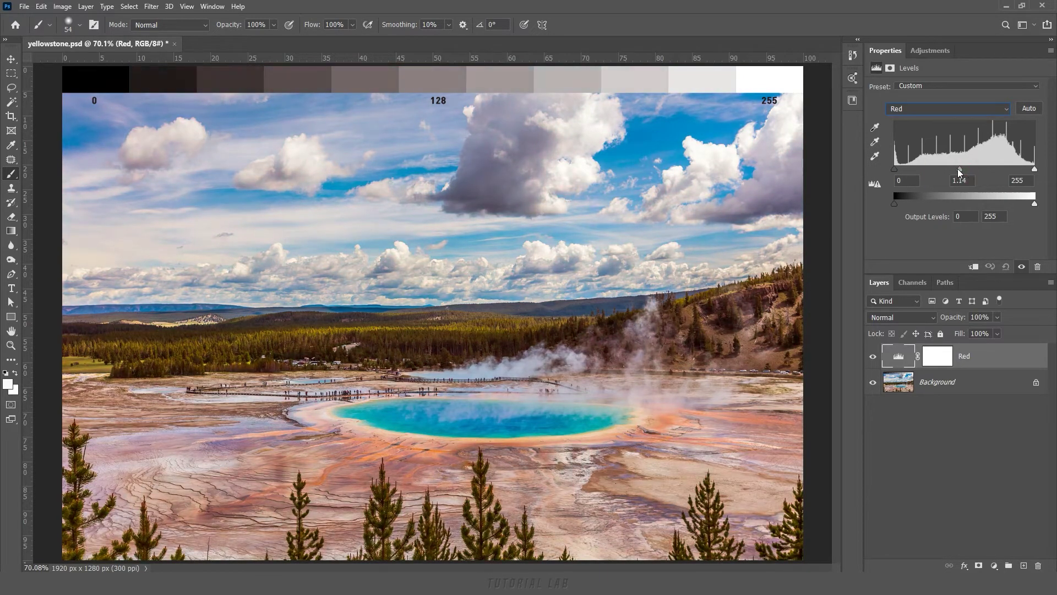
left_click_drag(945, 170, 936, 168)
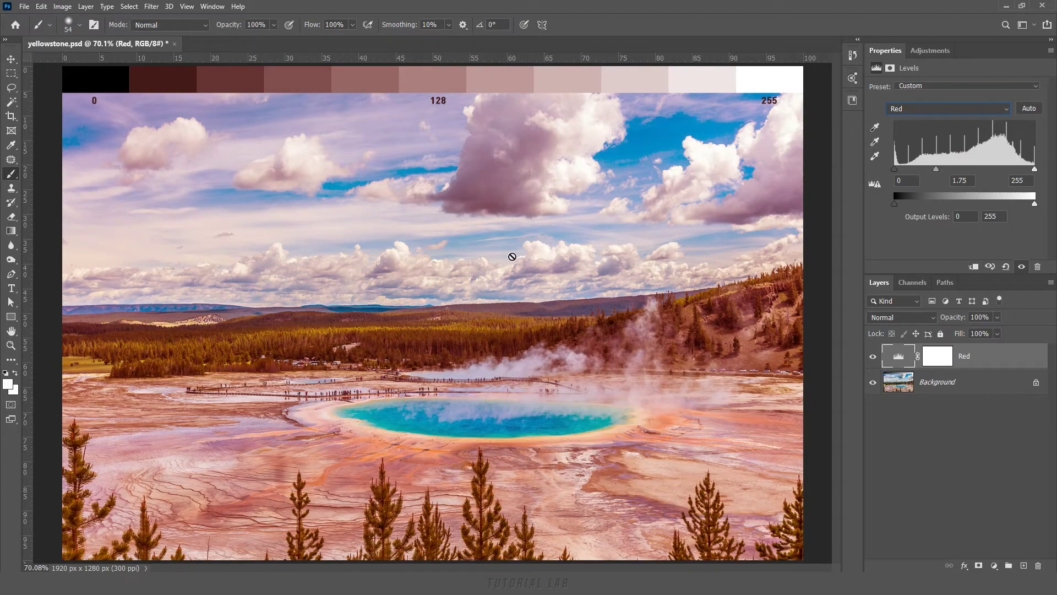
left_click_drag(936, 168, 994, 175)
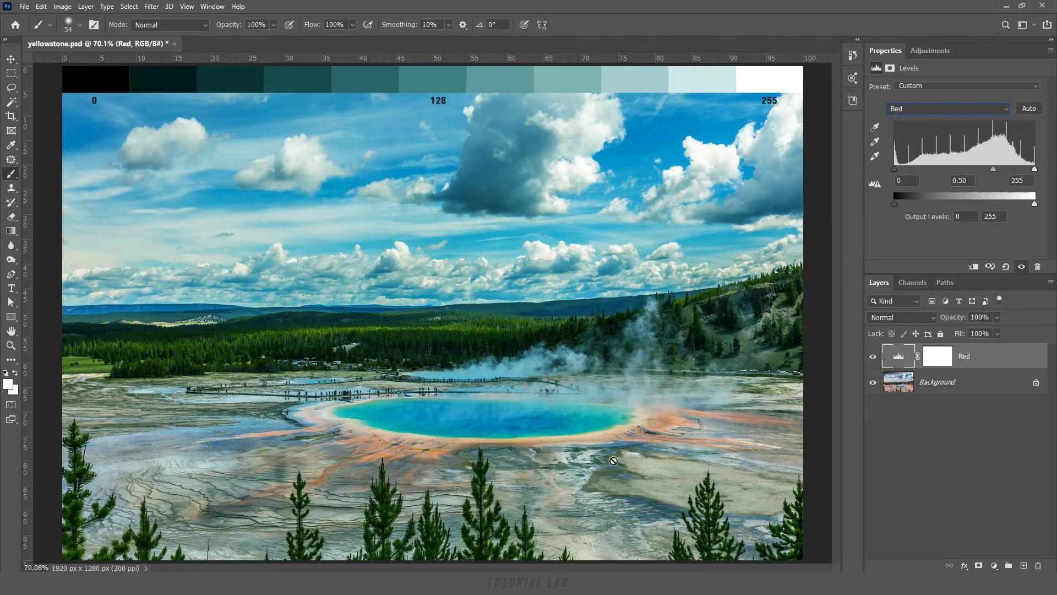
left_click_drag(994, 169, 939, 165)
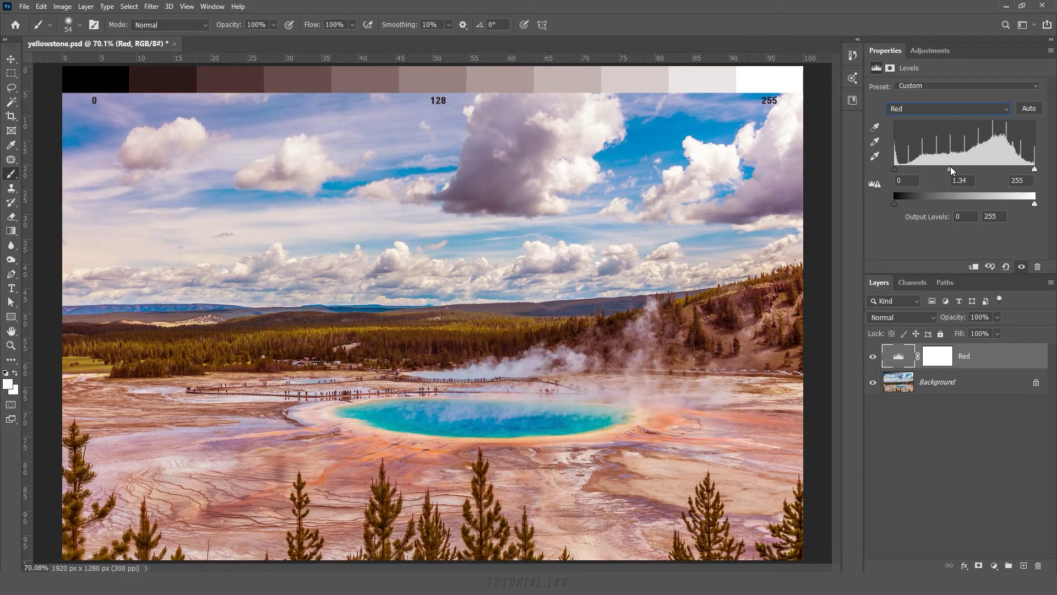
left_click_drag(952, 169, 952, 169)
Invert the Red layer's mask to black, shrink the brush to about 14 px, and re-show the layer
left_click(934, 357)
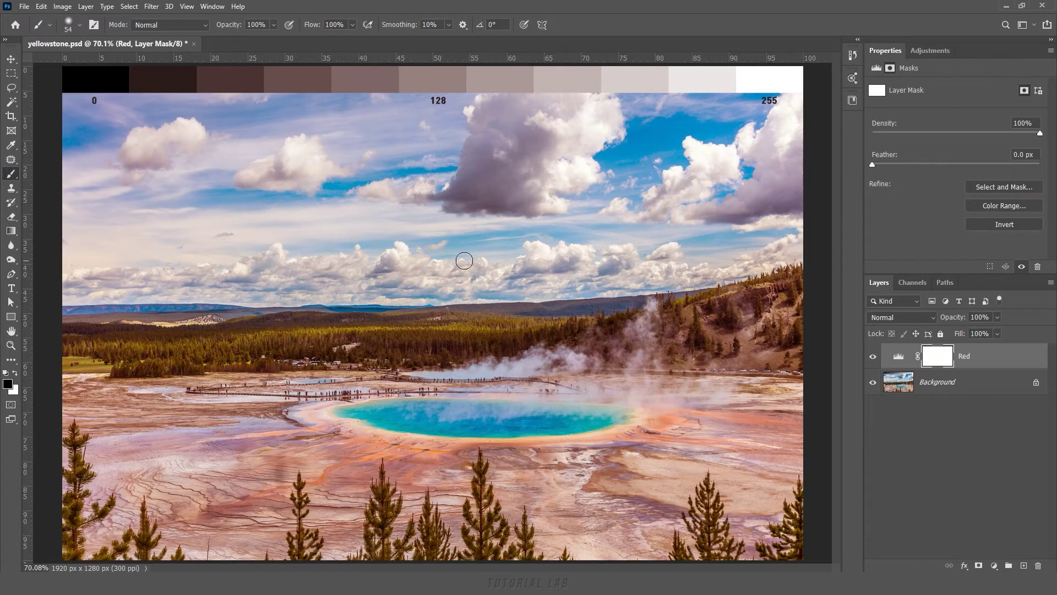
right_click(213, 256, "alt")
left_click_drag(214, 256, 212, 256)
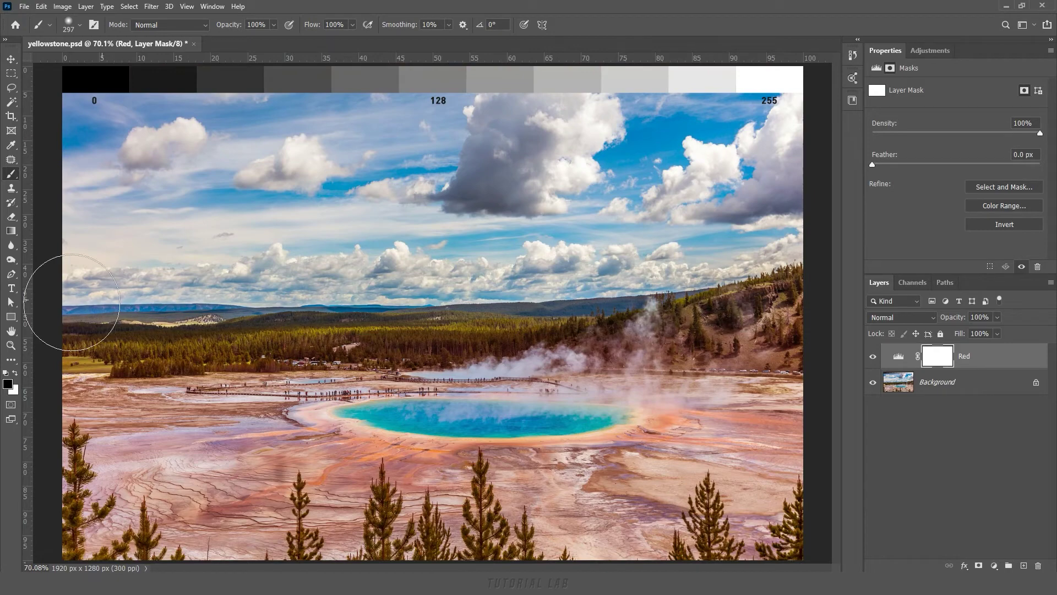
key("ctrl+i")
right_click(482, 390, "alt")
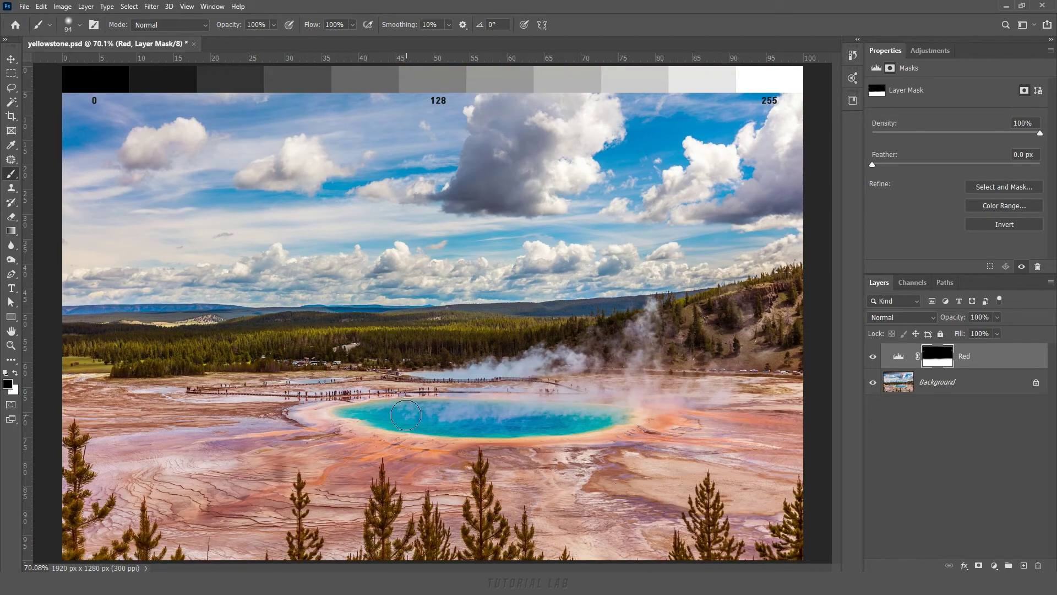
right_click(450, 397, "alt")
left_click(876, 358)
left_click(994, 565)
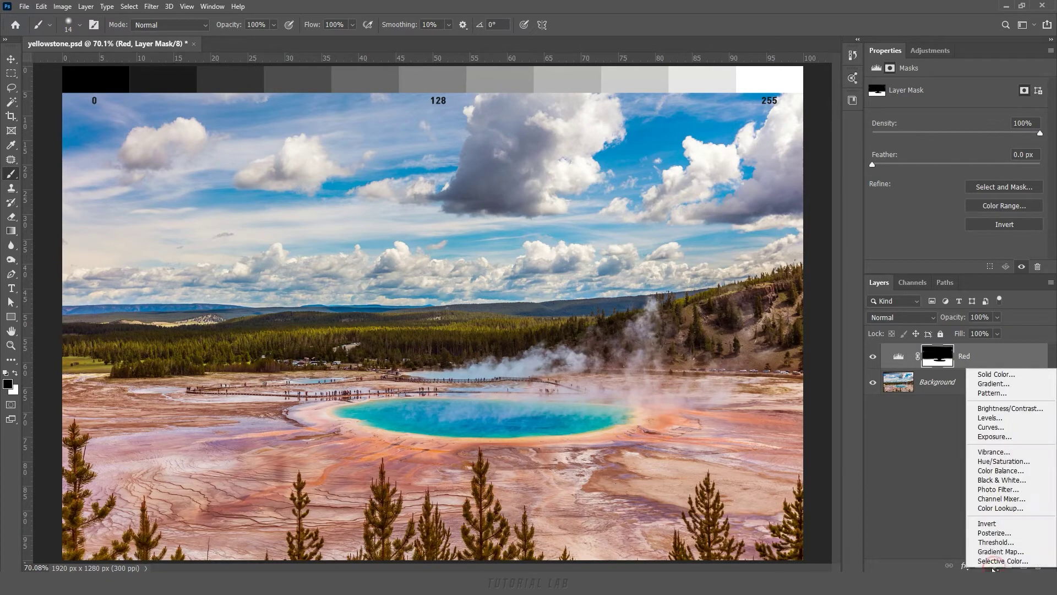
Add a new Levels adjustment layer named 'Green'
left_click(991, 417)
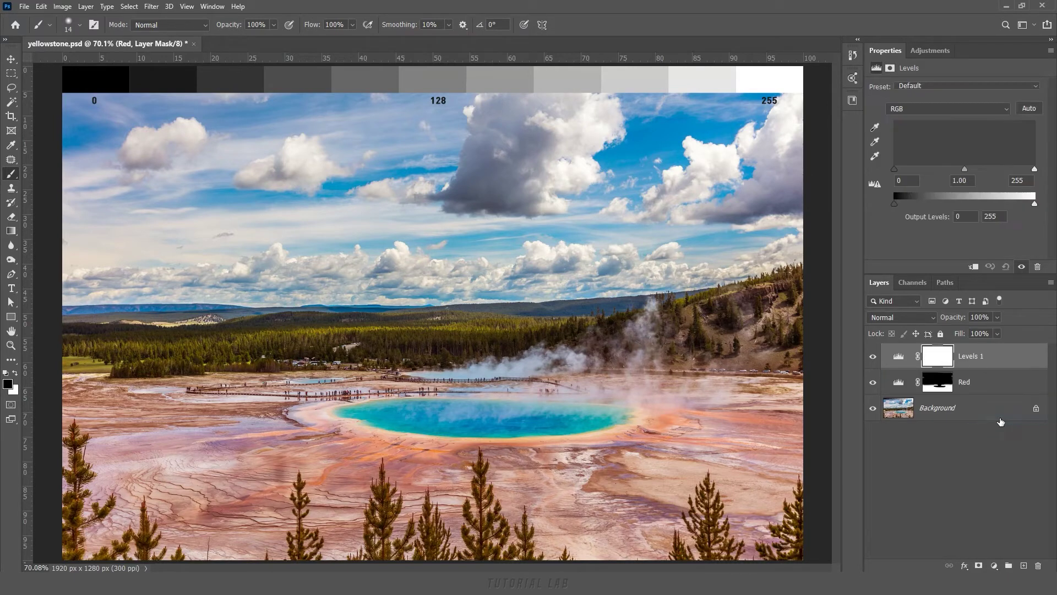
double_click(971, 357)
type("G")
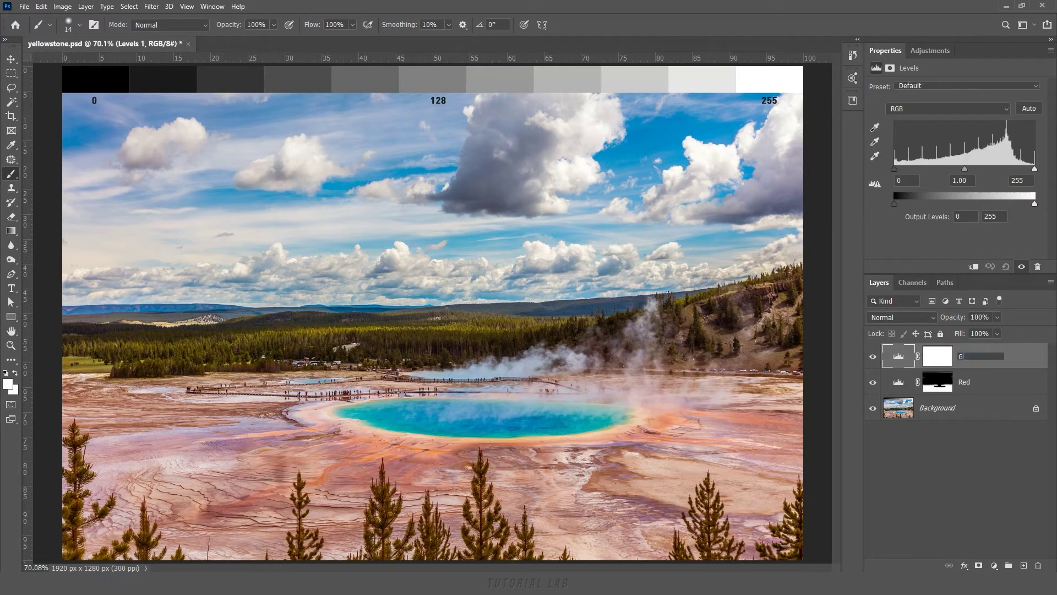
key("Return")
On the Green channel, test the sliders and set green midtones to about 1.52
left_click(934, 109)
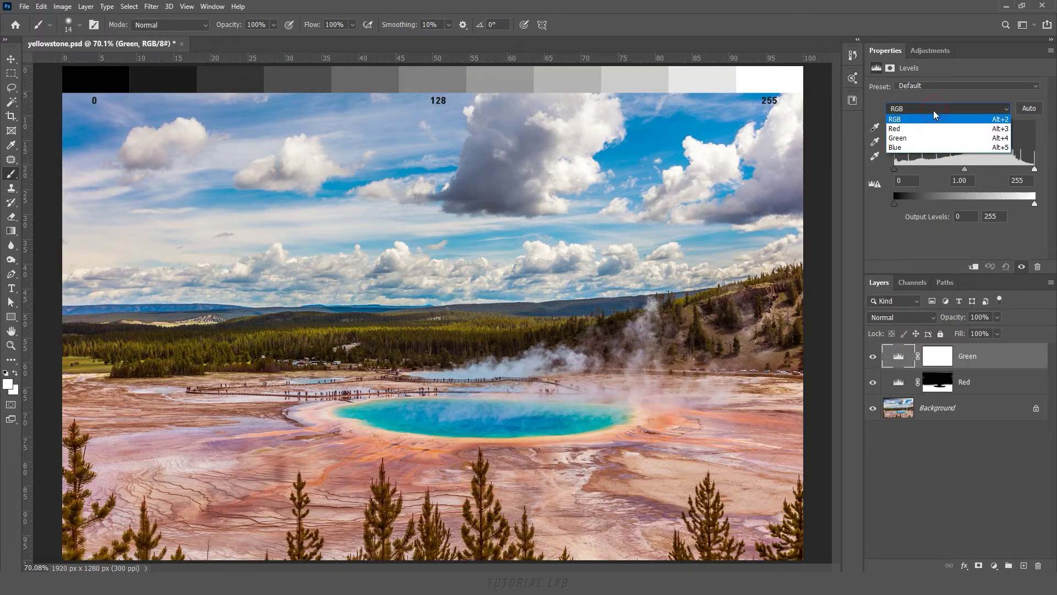
left_click(906, 138)
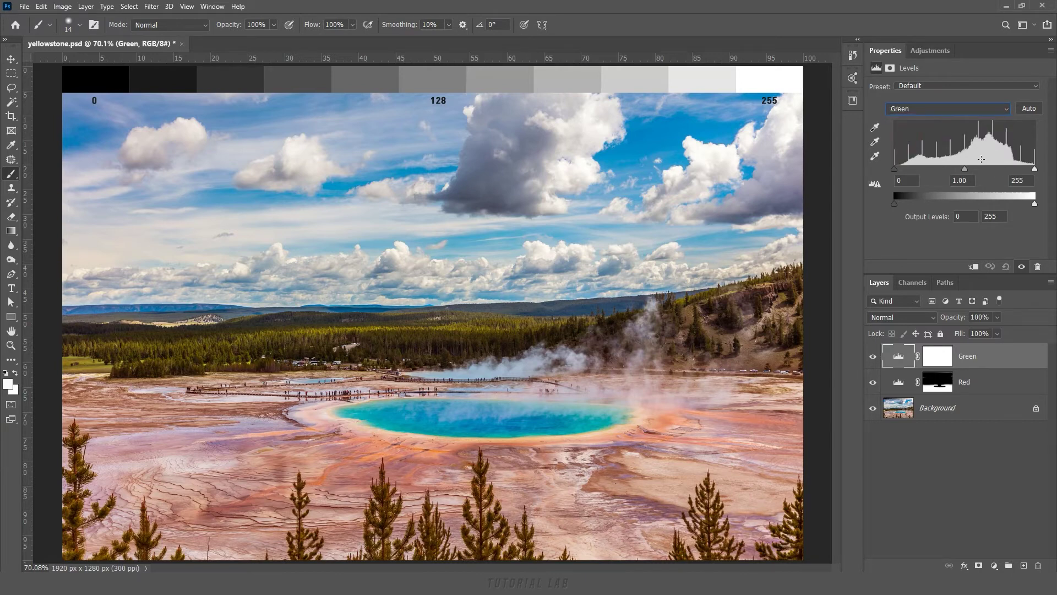
left_click_drag(1034, 170, 997, 170)
left_click_drag(894, 168, 932, 171)
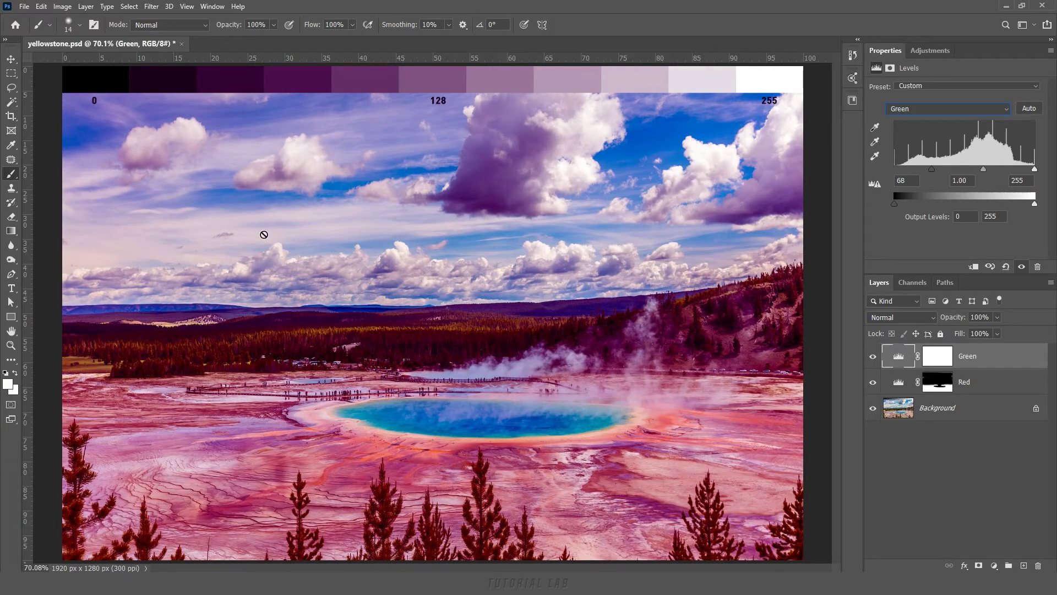
left_click_drag(931, 170, 893, 170)
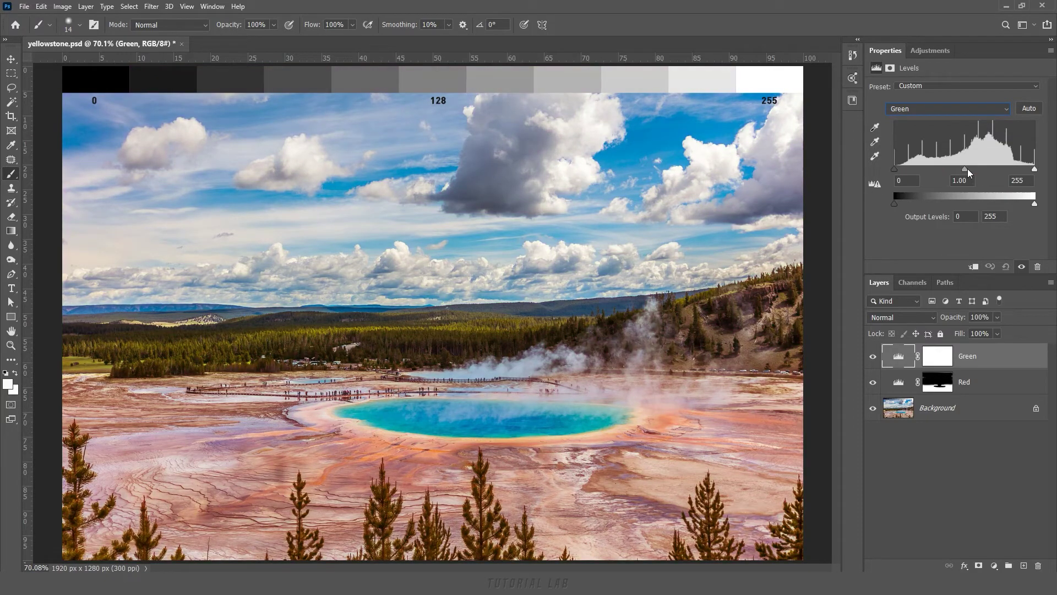
left_click_drag(965, 169, 940, 170)
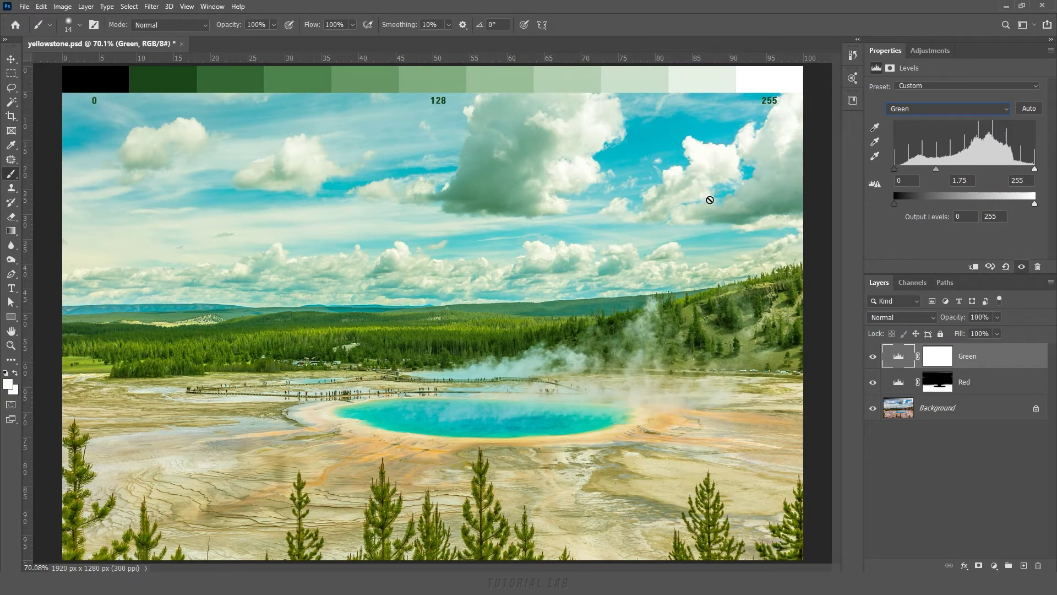
left_click_drag(936, 168, 995, 173)
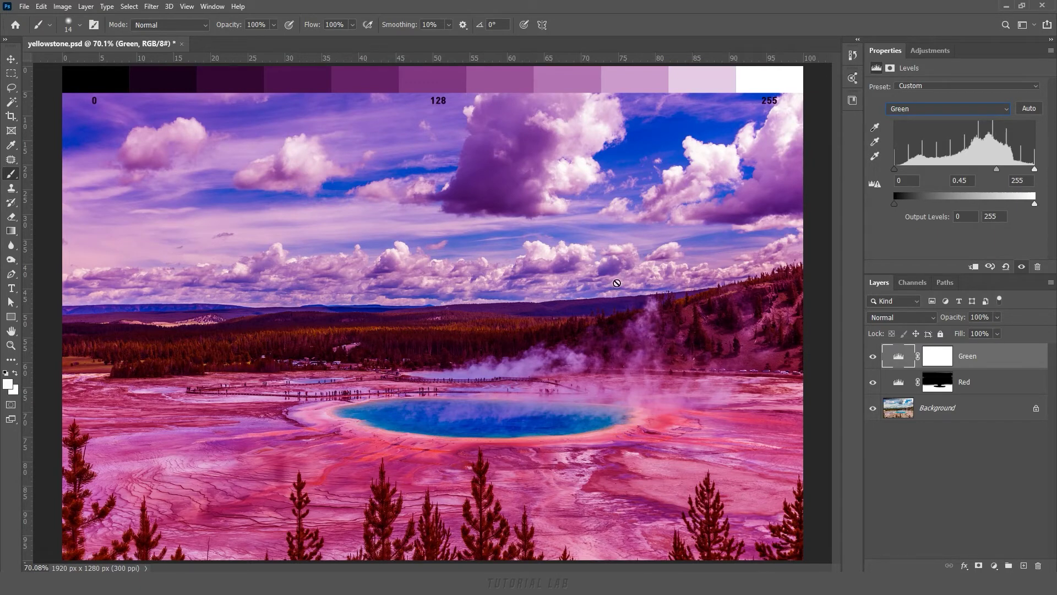
left_click_drag(998, 170, 953, 171)
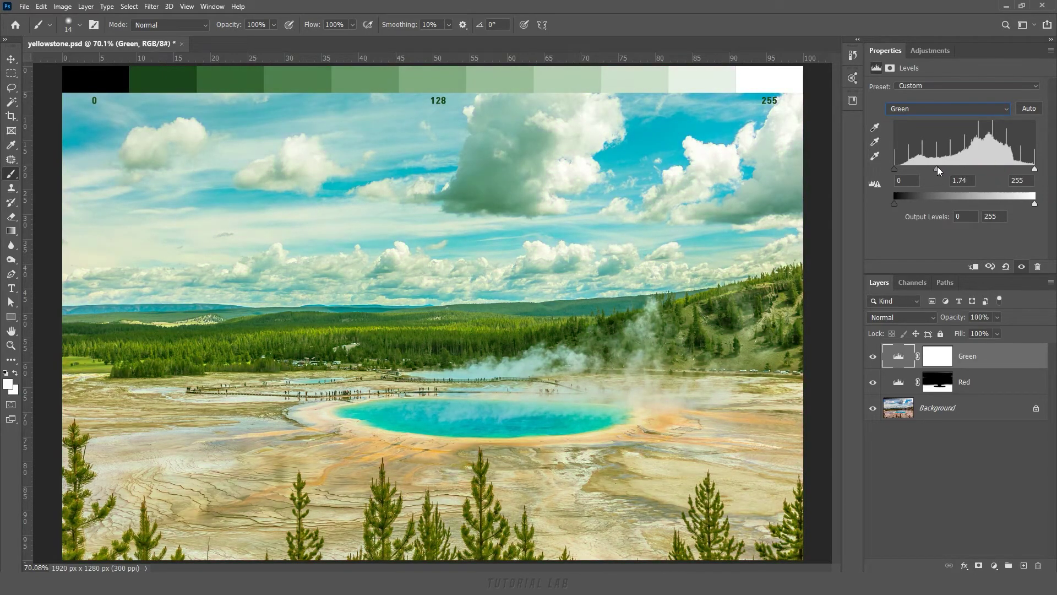
left_click_drag(942, 166, 943, 166)
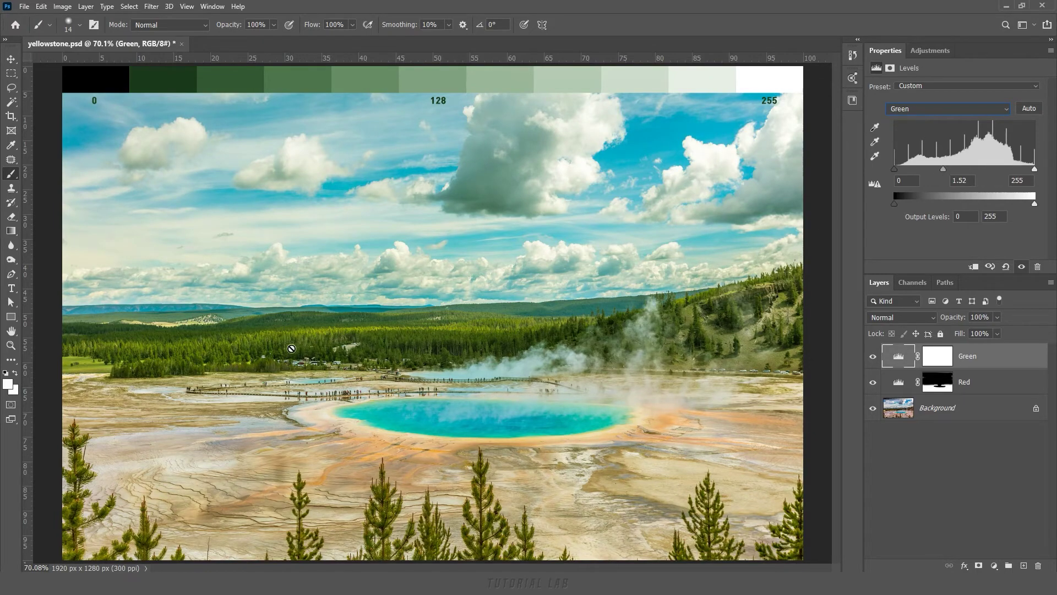
Paint black on the Green layer's mask over the sky and thermal foreground
left_click(935, 360)
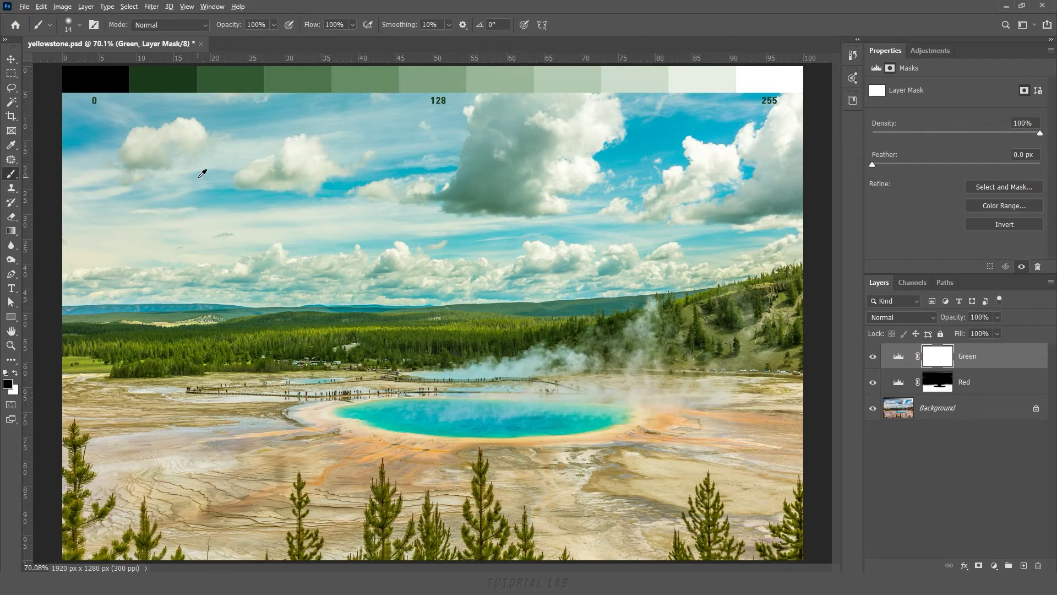
left_click_drag(141, 83, 373, 241)
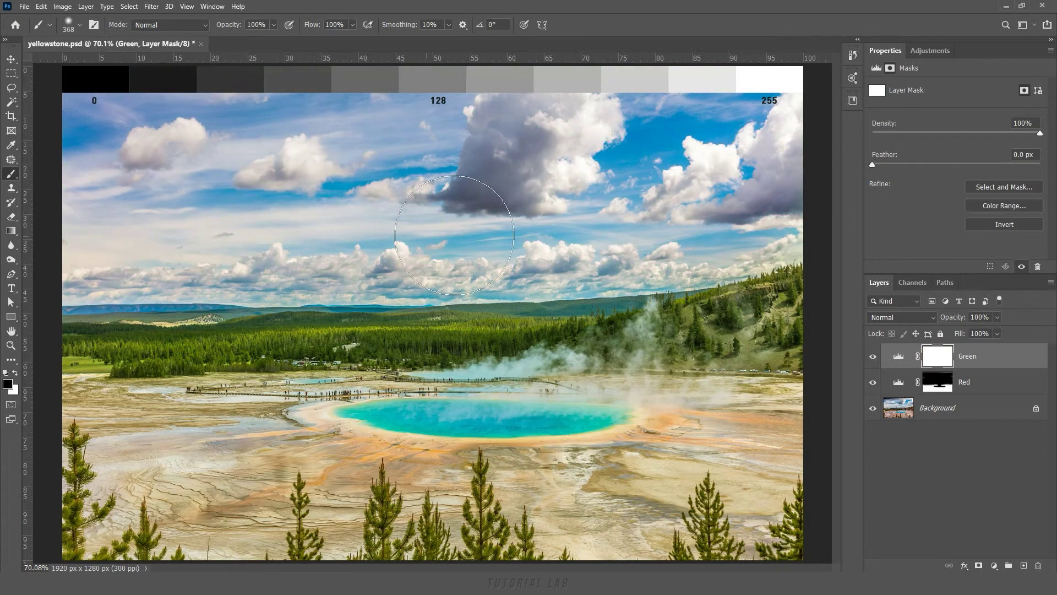
mouse_move(99, 449)
left_mouse_down()
mouse_move(380, 433)
mouse_move(580, 454)
left_mouse_up()
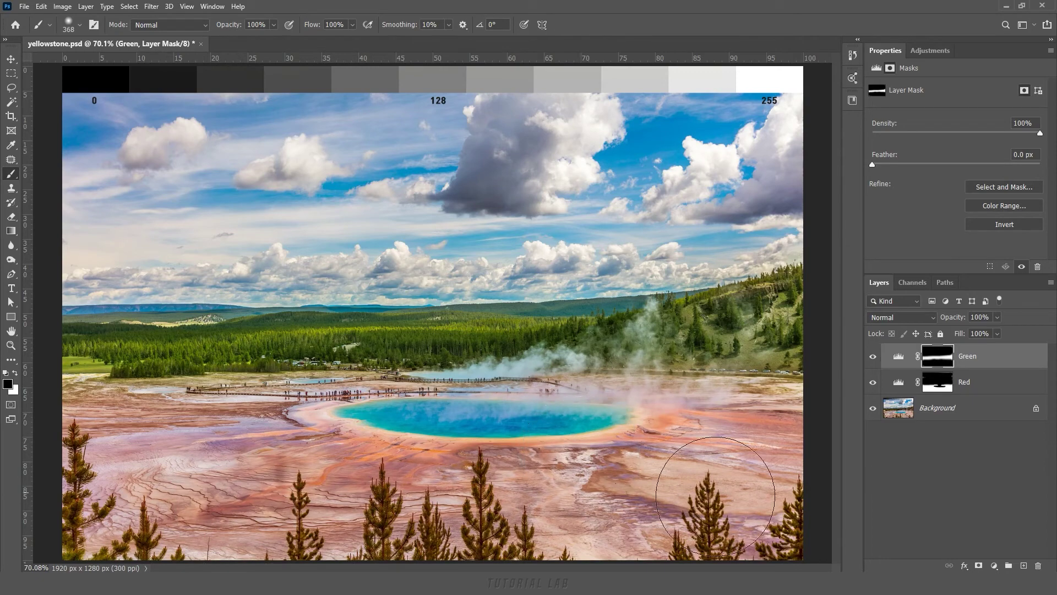
left_click(994, 566)
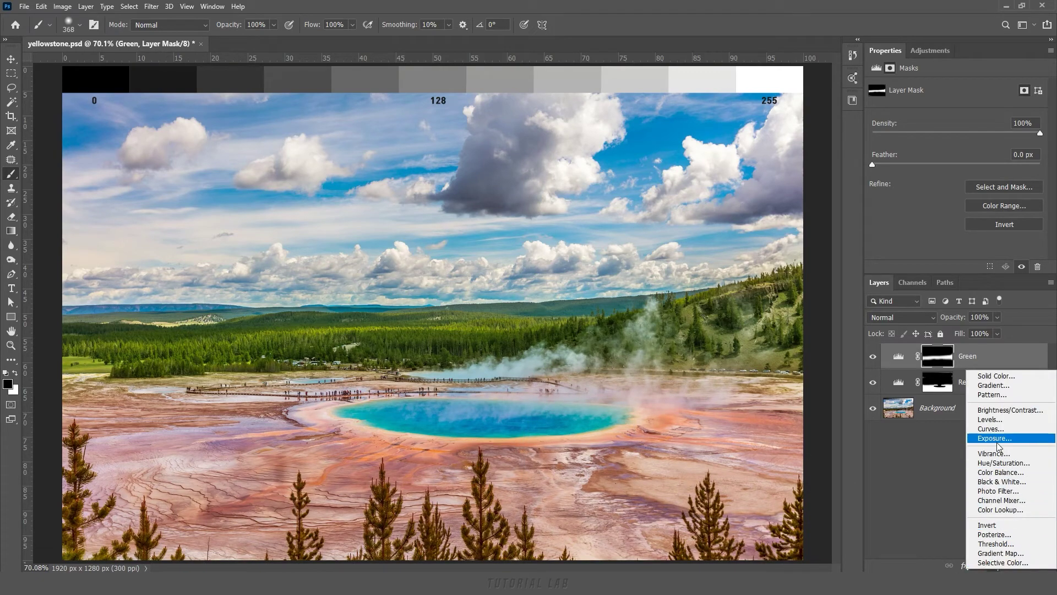
Add a Levels layer on the Blue channel and lift blue midtones to about 1.63
left_click(989, 420)
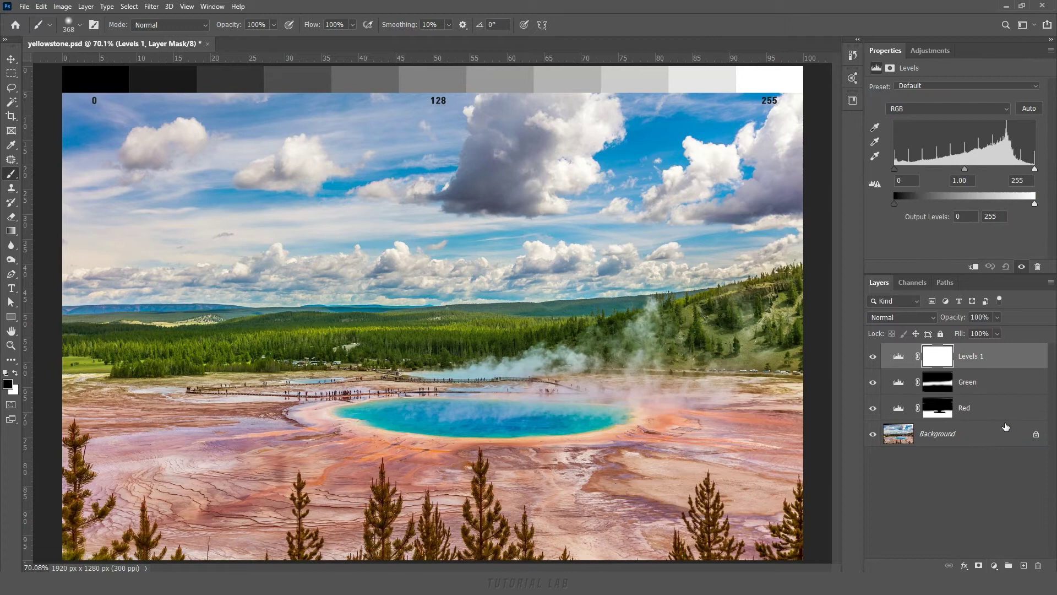
left_click(926, 112)
left_click(907, 148)
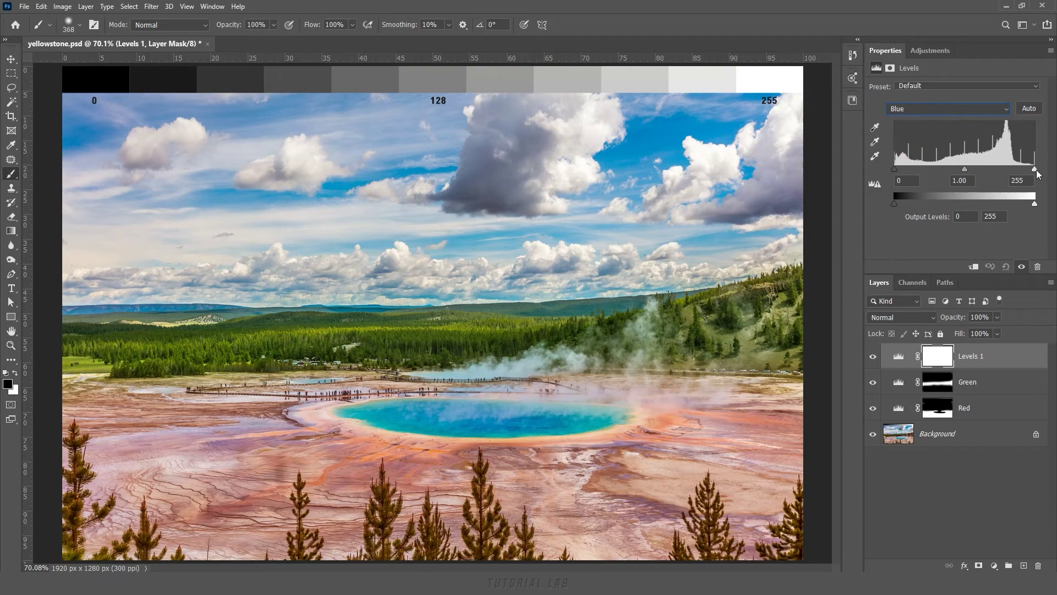
left_click_drag(1035, 170, 993, 170)
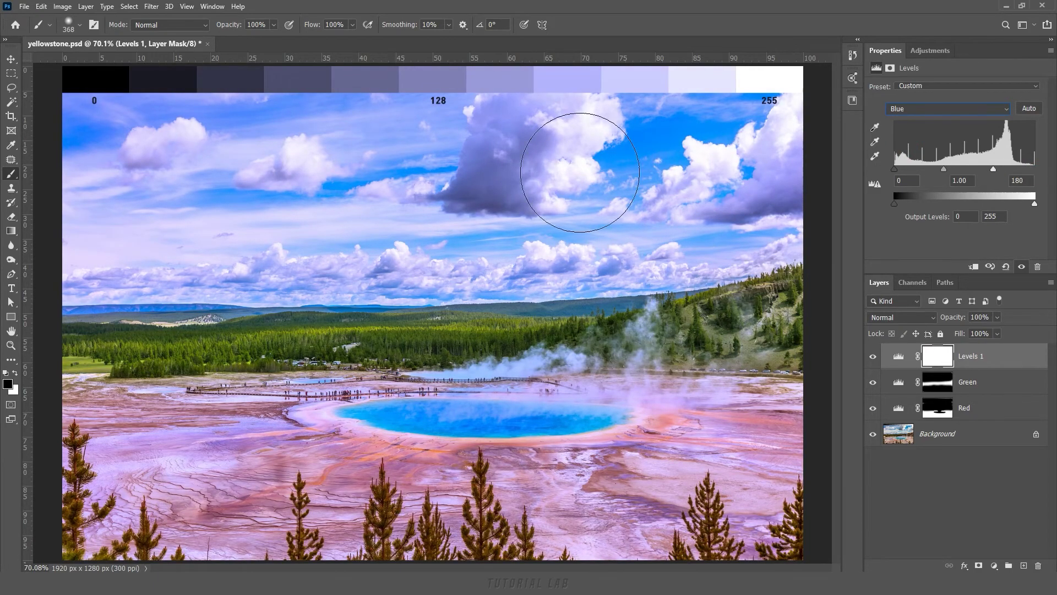
left_click_drag(993, 169, 1036, 176)
left_click_drag(894, 170, 938, 170)
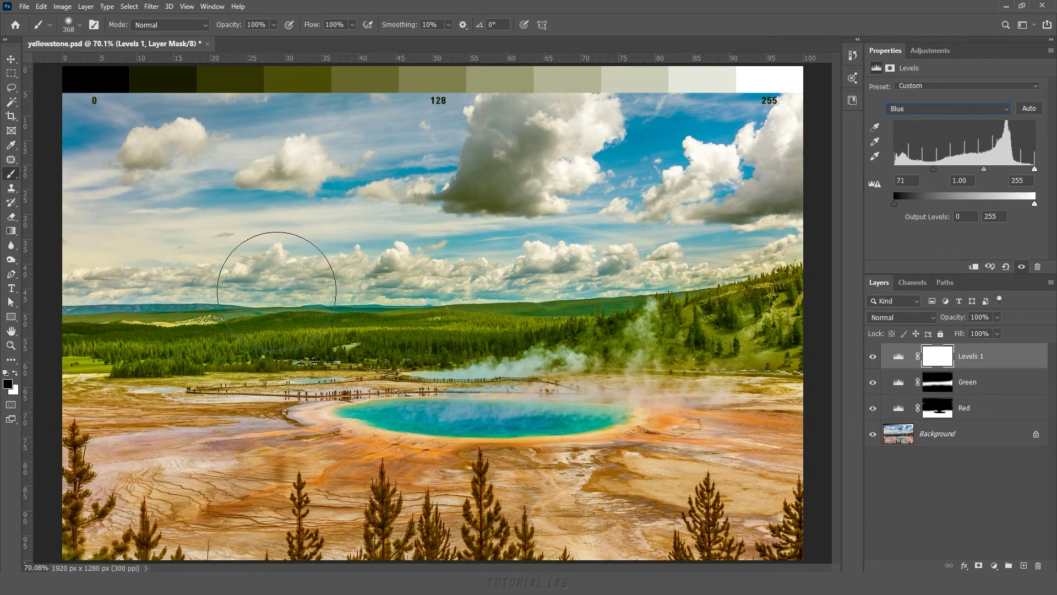
mouse_move(932, 169)
left_mouse_down()
mouse_move(894, 169)
mouse_move(933, 169)
left_mouse_up()
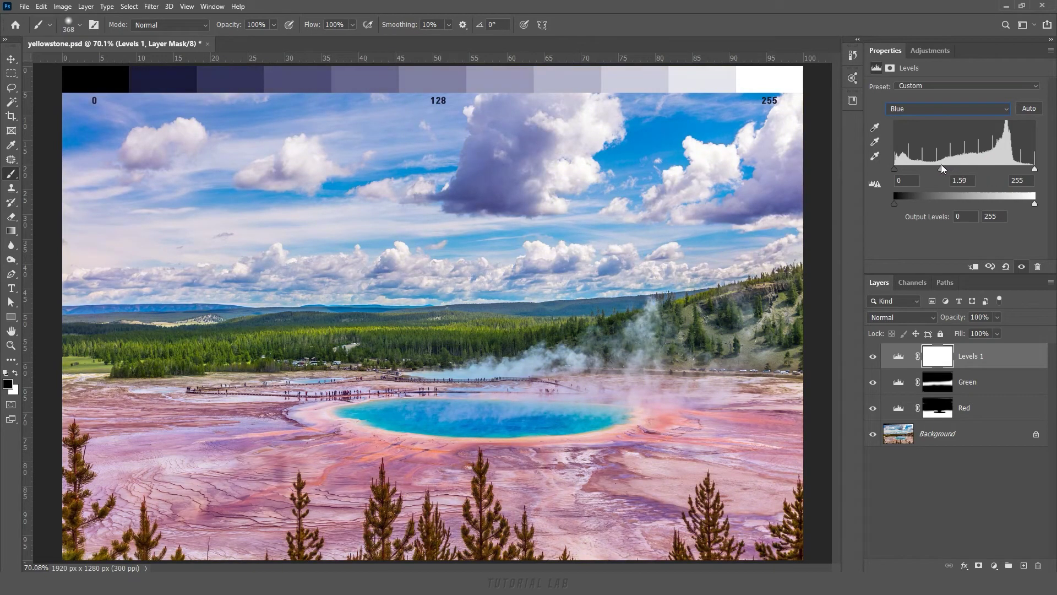
left_click_drag(943, 164, 941, 164)
Paint the Levels 1 mask black over the thermal foreground and right hillside
left_click(938, 356)
left_click_drag(75, 370, 793, 378)
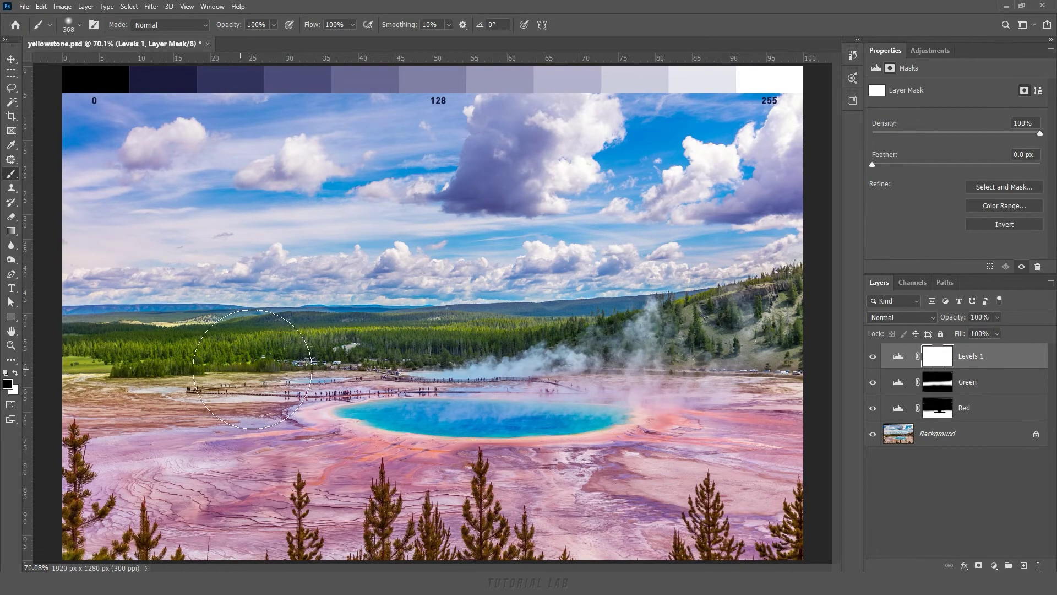
left_click_drag(705, 352, 644, 319)
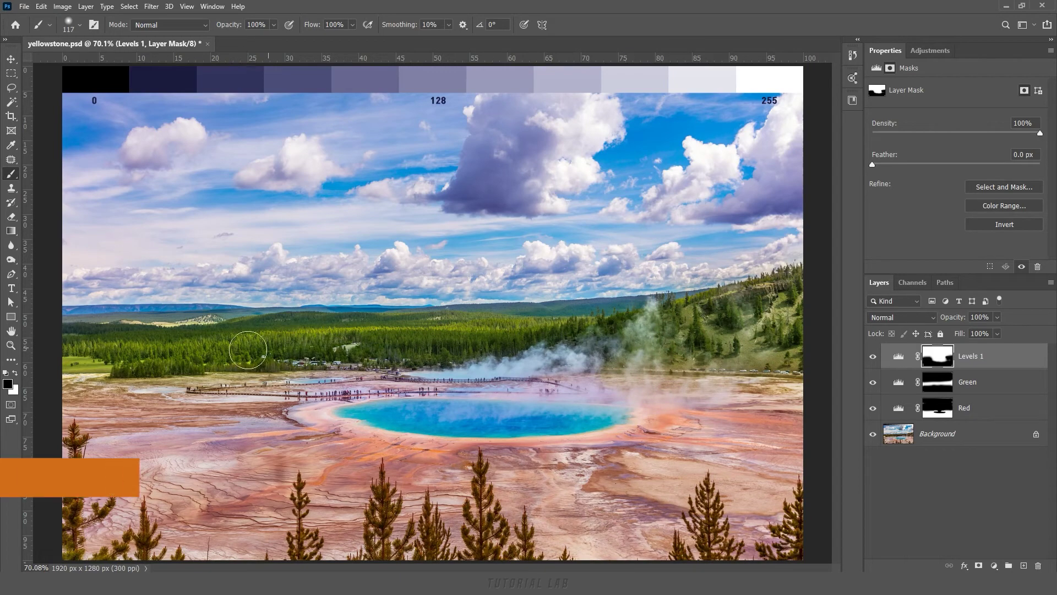
key("bracketleft")
key("bracketleft")
key("bracketleft")
key("x")
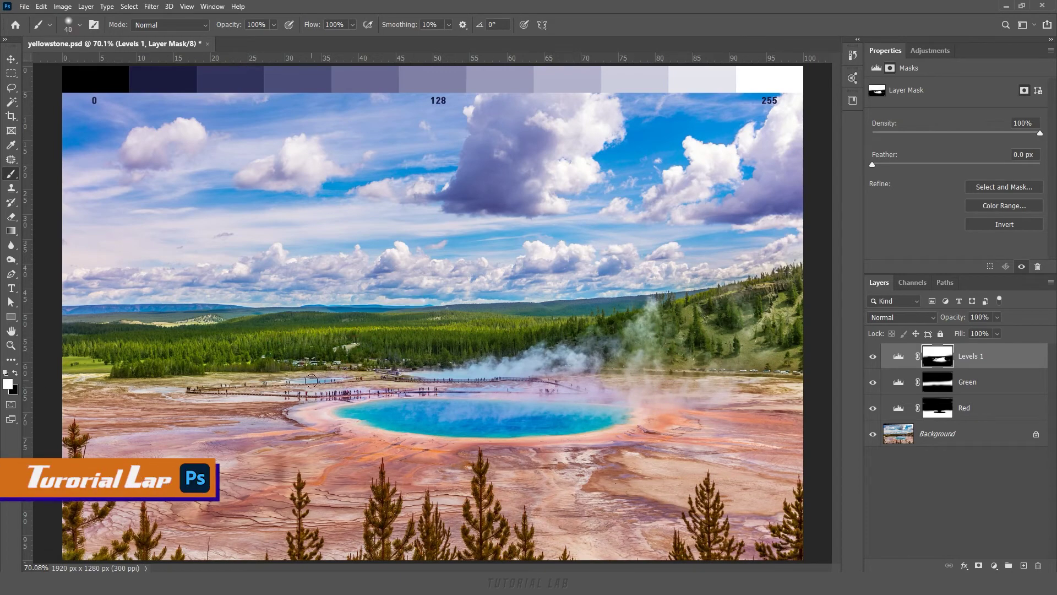
Toggle Levels 1 and Green off and on to compare, then make the Background layer active
left_click(873, 356)
left_click(872, 356)
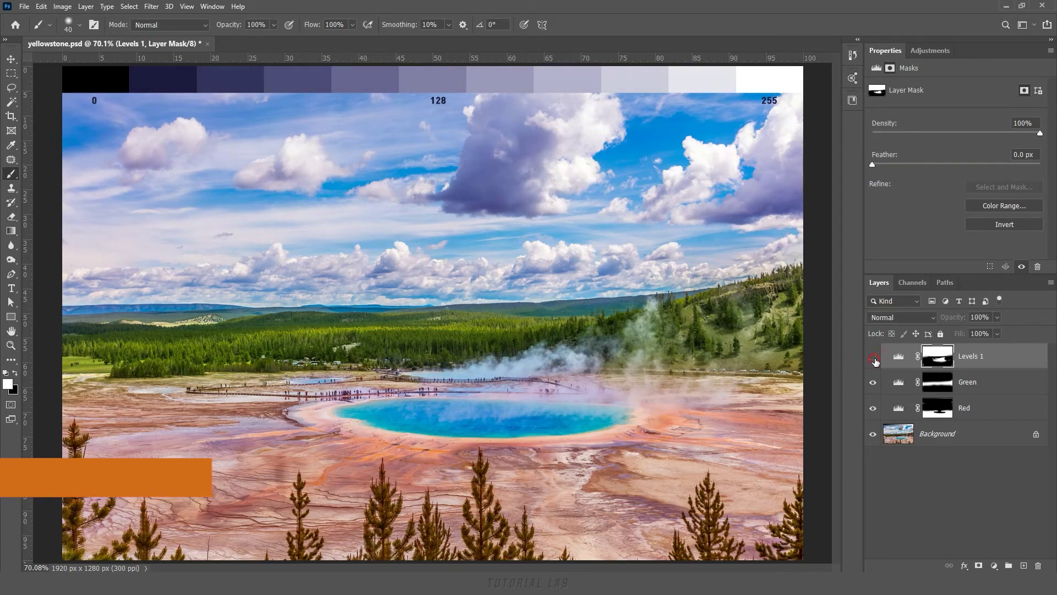
left_click(873, 382)
left_click(873, 383)
left_click(873, 383)
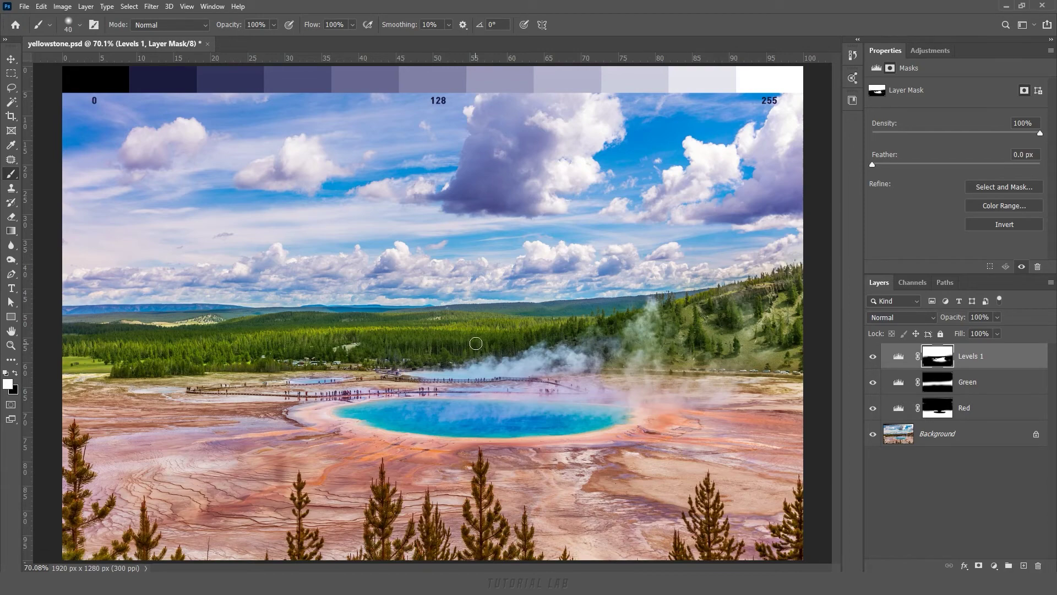
left_click(899, 440)
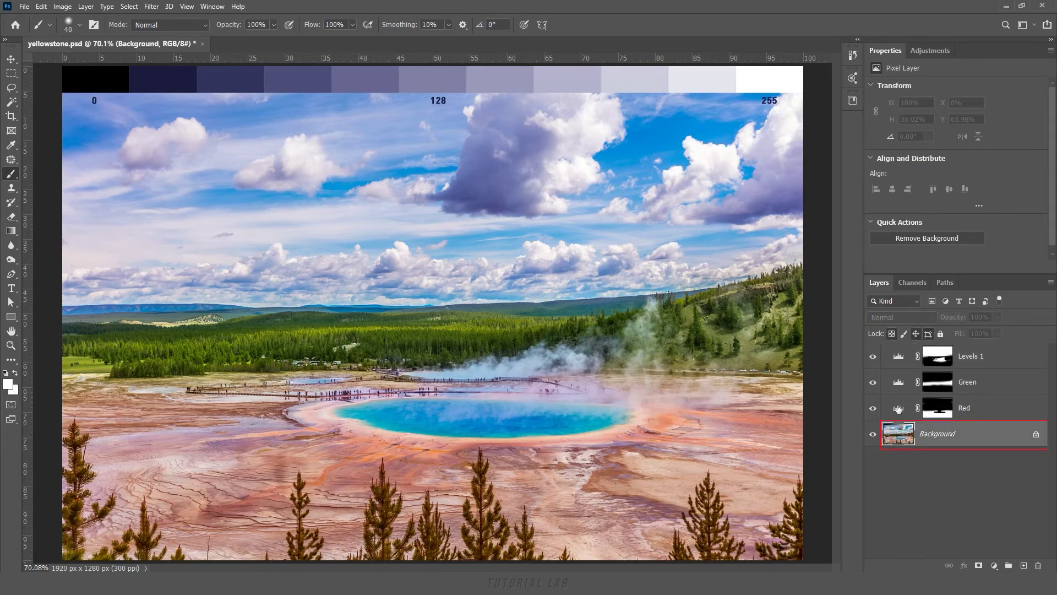
Inspect the Red, Green and Blue channels, then duplicate Blue into a Blue copy channel
left_click(915, 283)
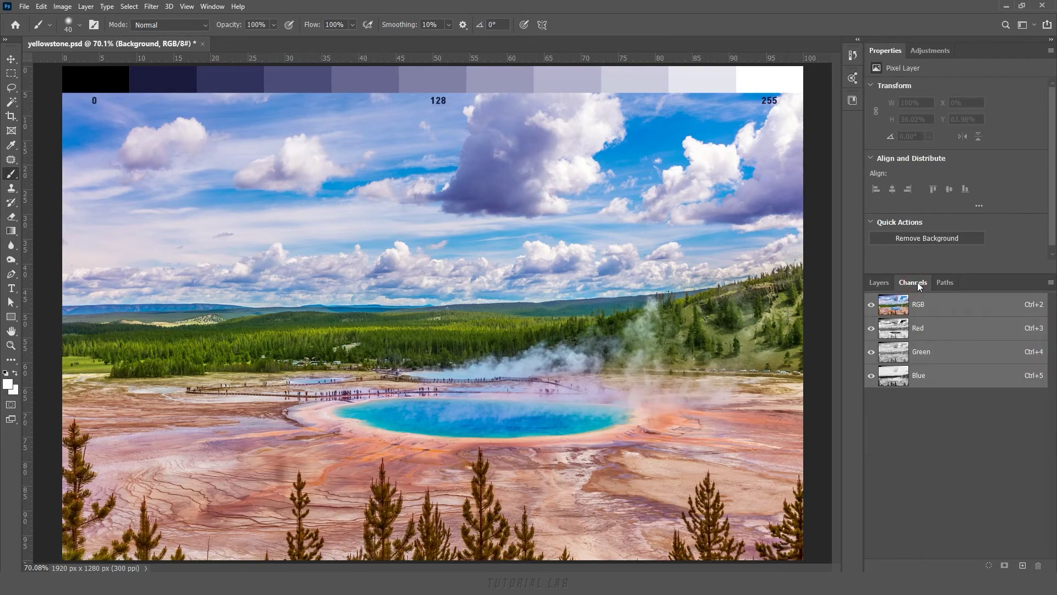
left_click(894, 332)
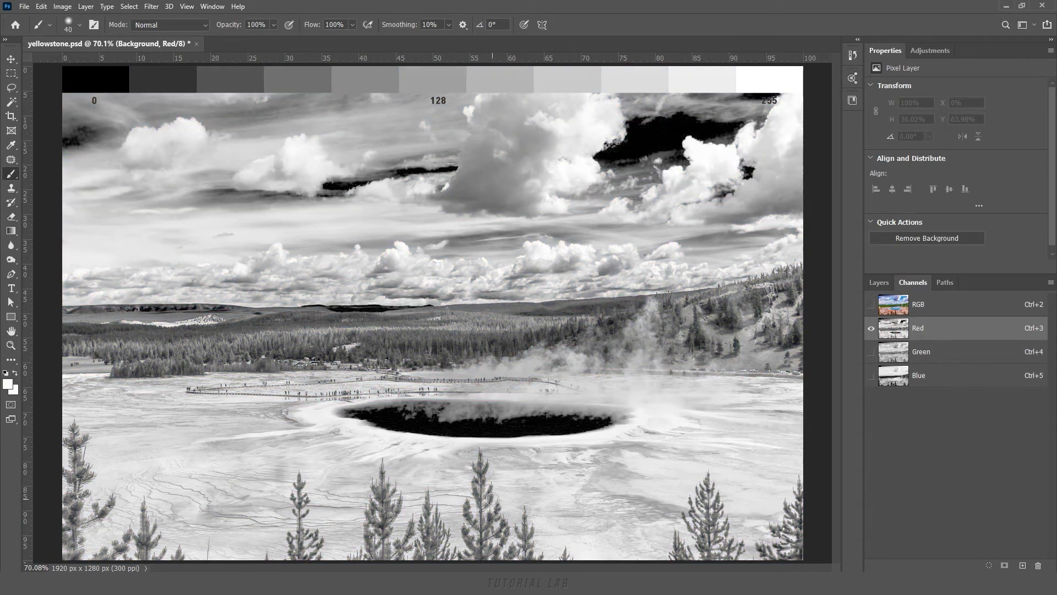
left_click(897, 363)
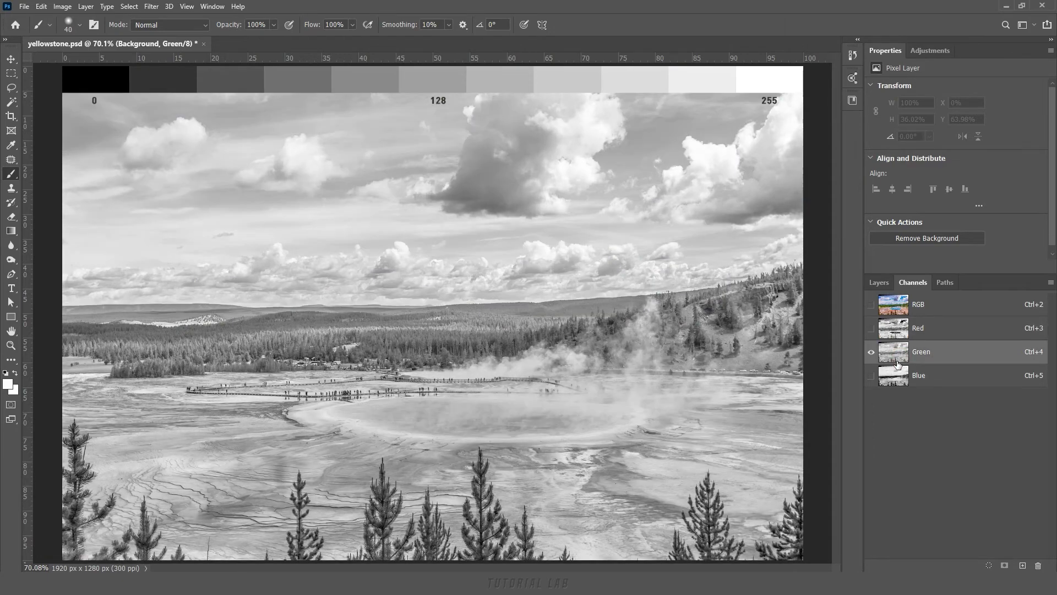
left_click(895, 384)
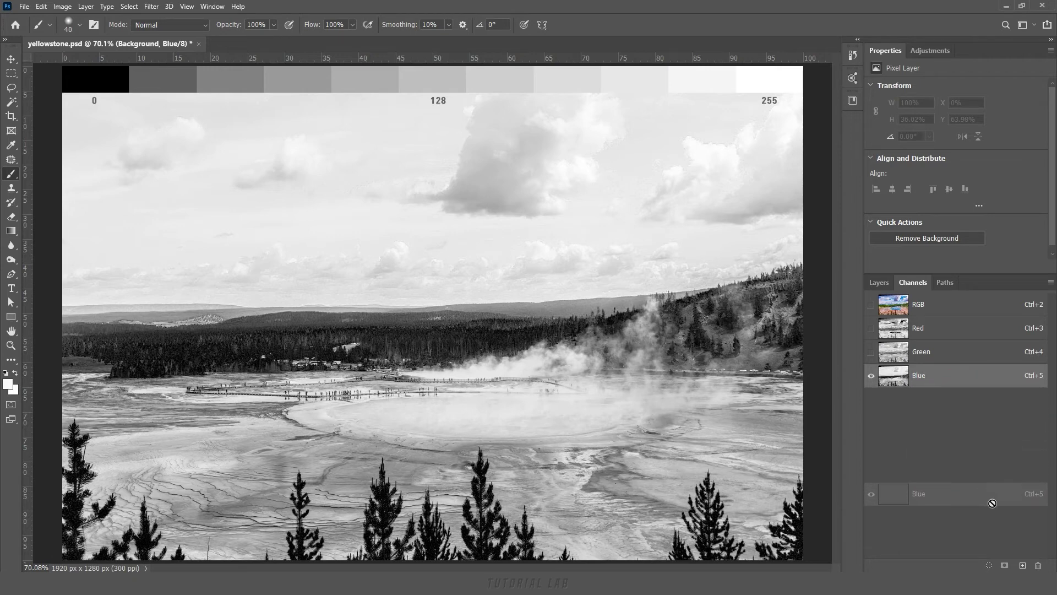
left_click_drag(956, 381, 1022, 567)
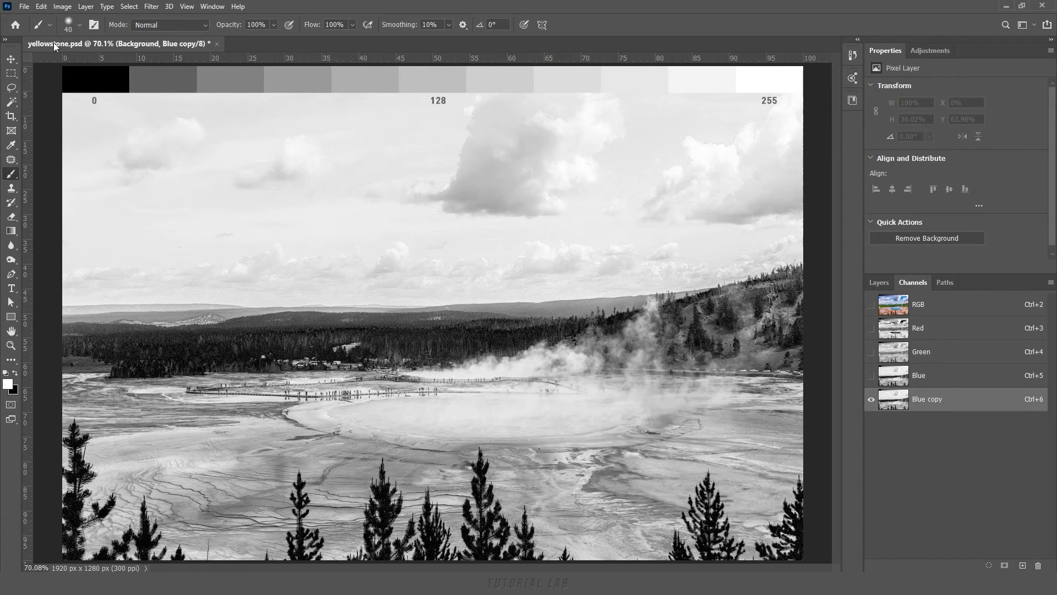
left_click(62, 7)
mouse_move(79, 35)
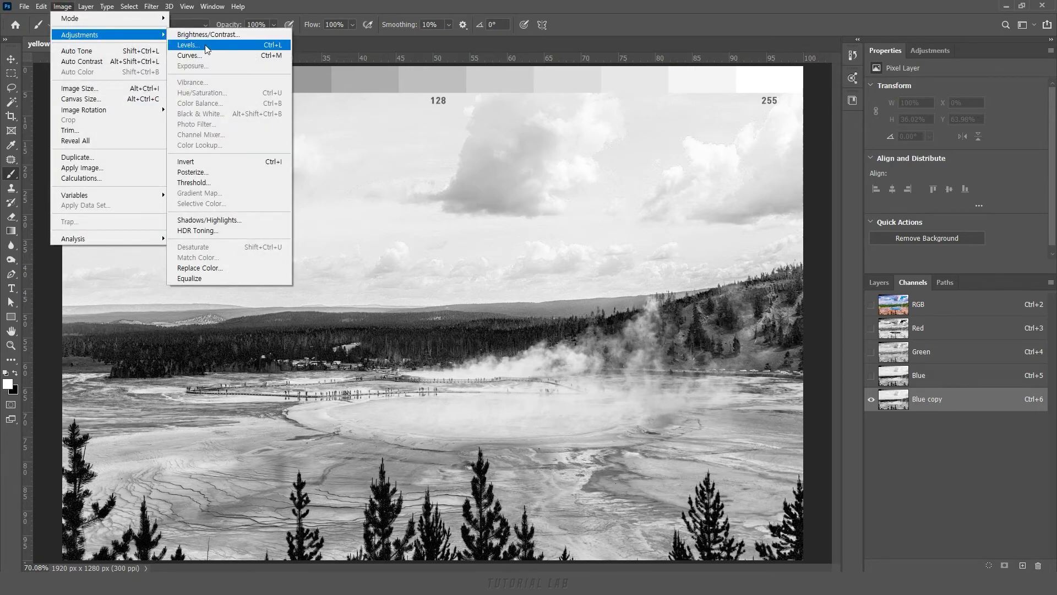
Apply Levels to Blue copy with black input near 40 and white input near 76
left_click(207, 48)
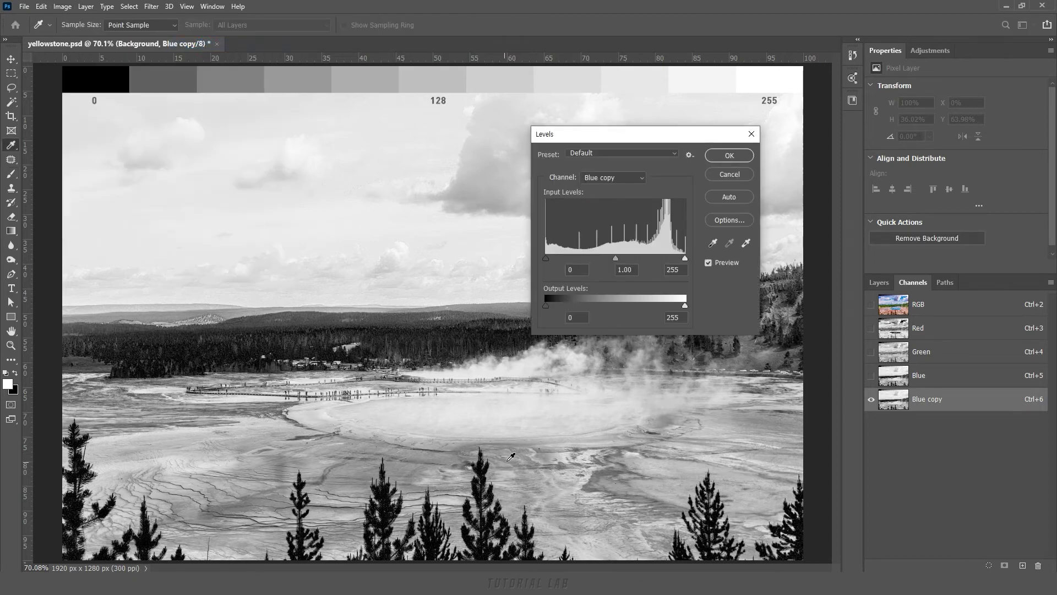
left_click_drag(547, 257, 560, 257)
left_click_drag(684, 258, 559, 257)
type("80")
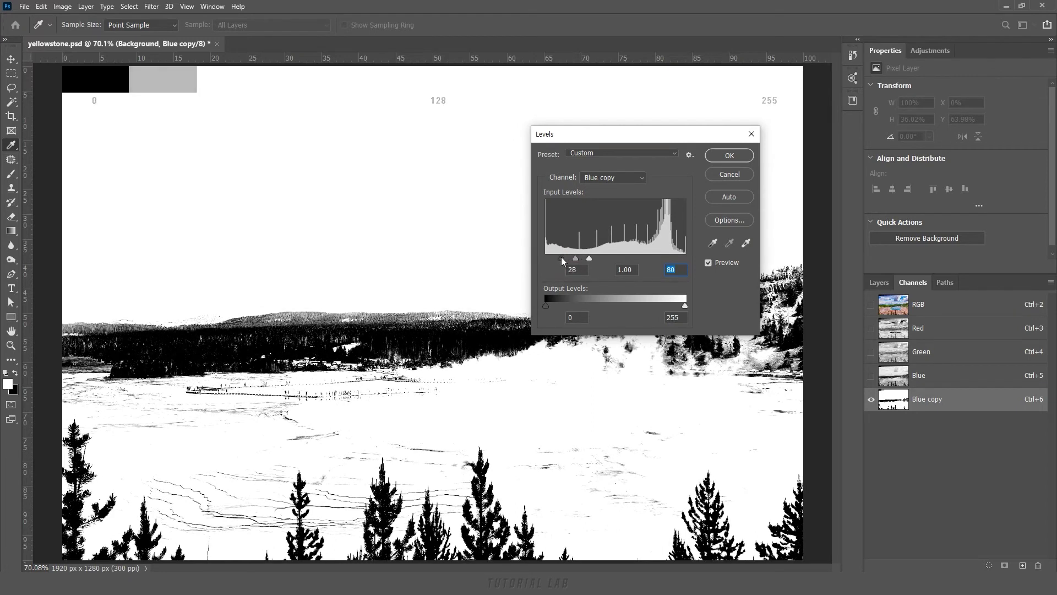
left_click_drag(559, 257, 587, 256)
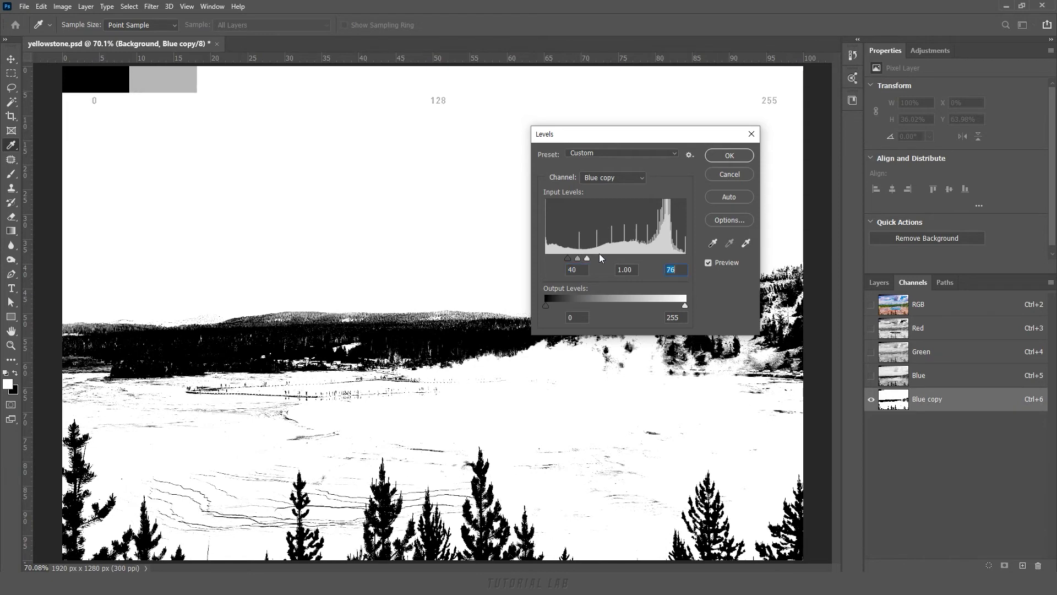
left_click(734, 157)
Lasso the sky and valley in Blue copy and fill them with white
key("b")
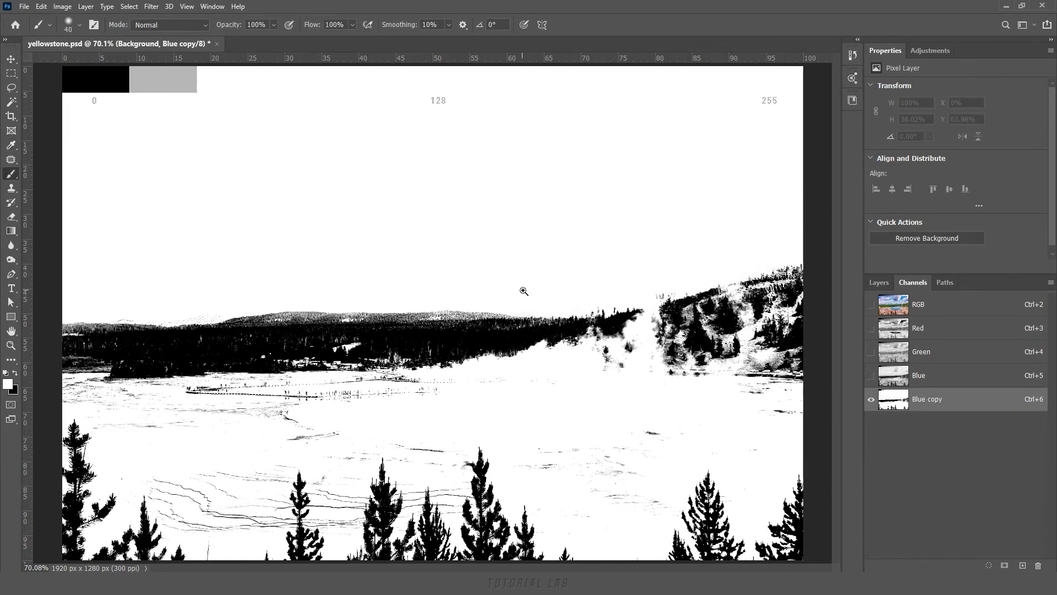
scroll(509, 275, "down", 1)
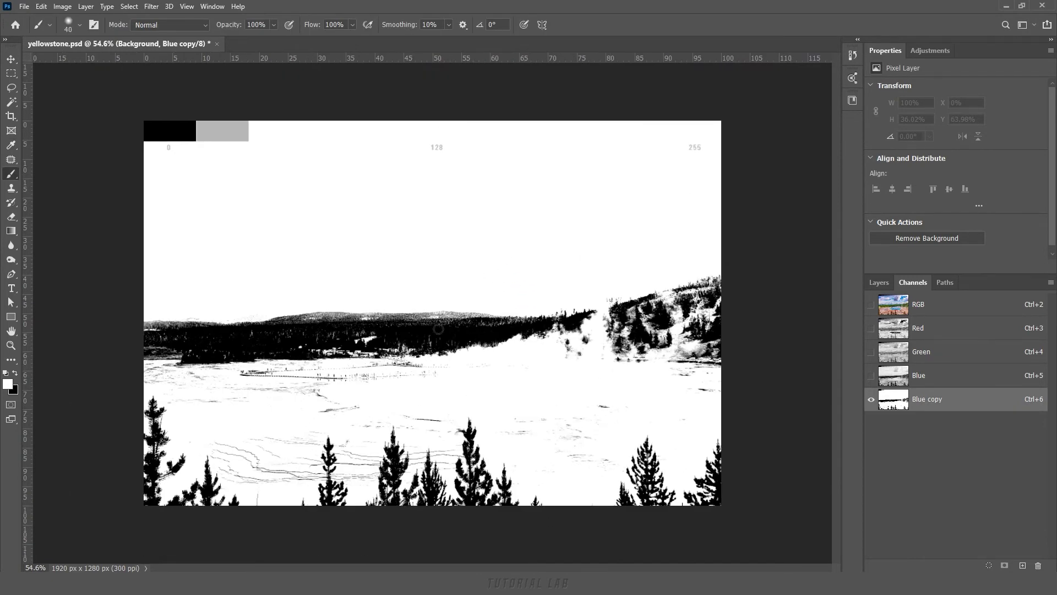
key("l")
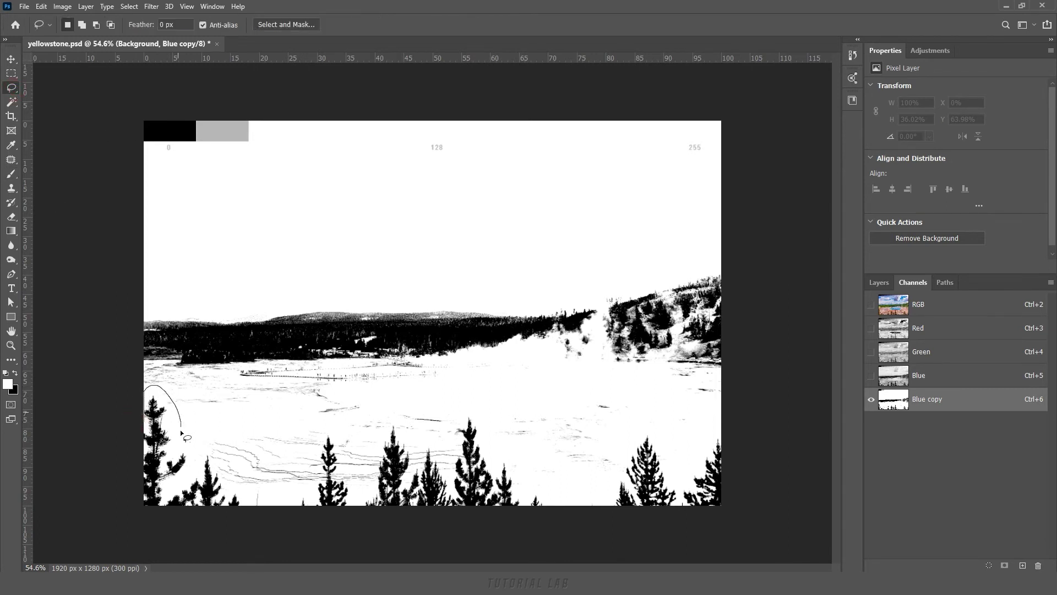
left_click_drag(219, 462, 752, 306)
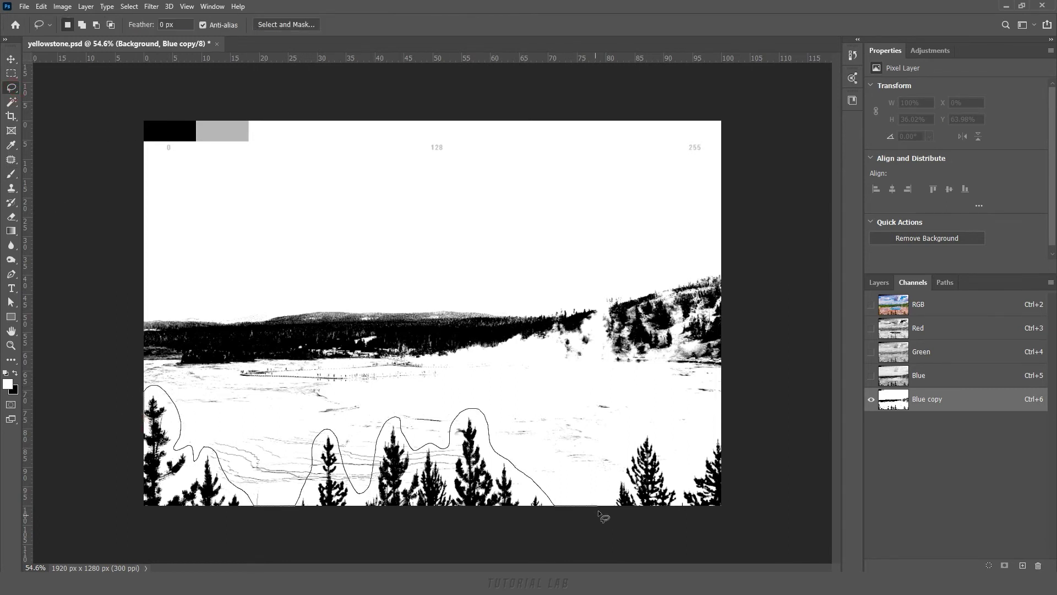
left_click_drag(752, 306, 120, 367)
key("alt+BackSpace")
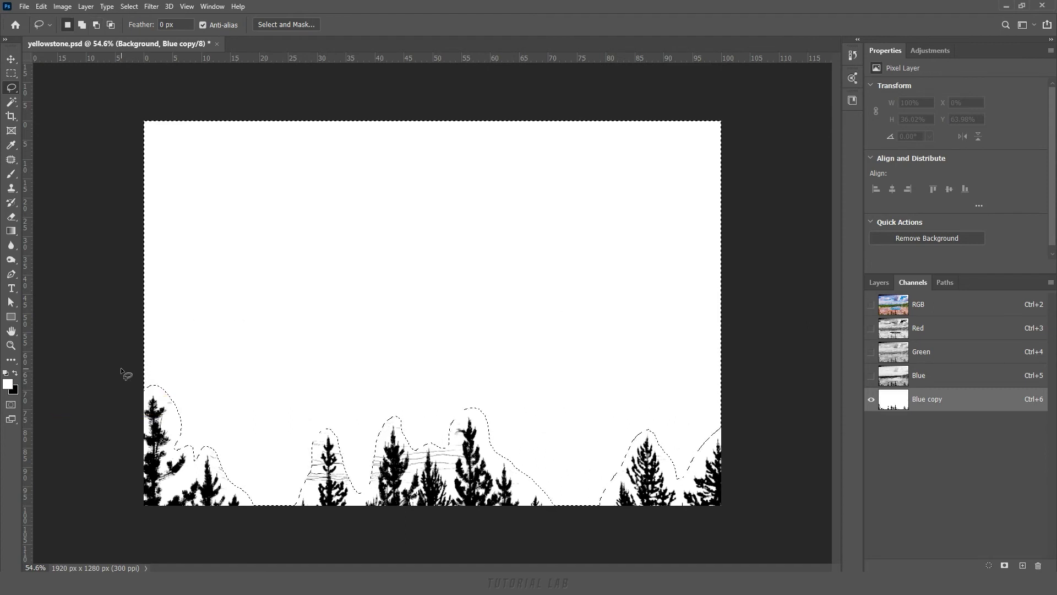
key("ctrl+d")
key("ctrl+0")
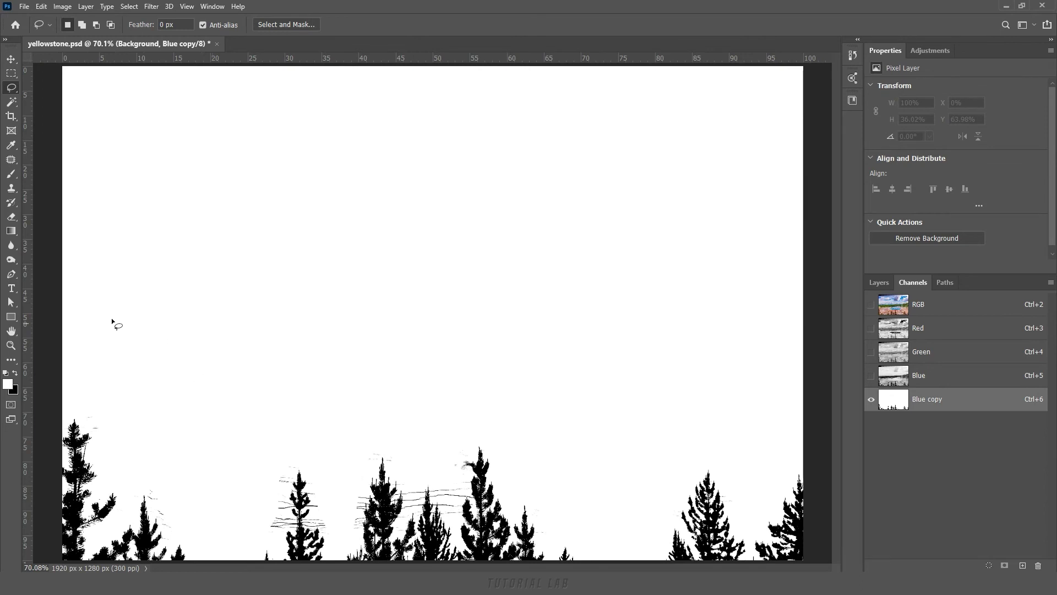
Brush white over the leftover grey streaks and specks between the foreground trees
left_click(11, 174)
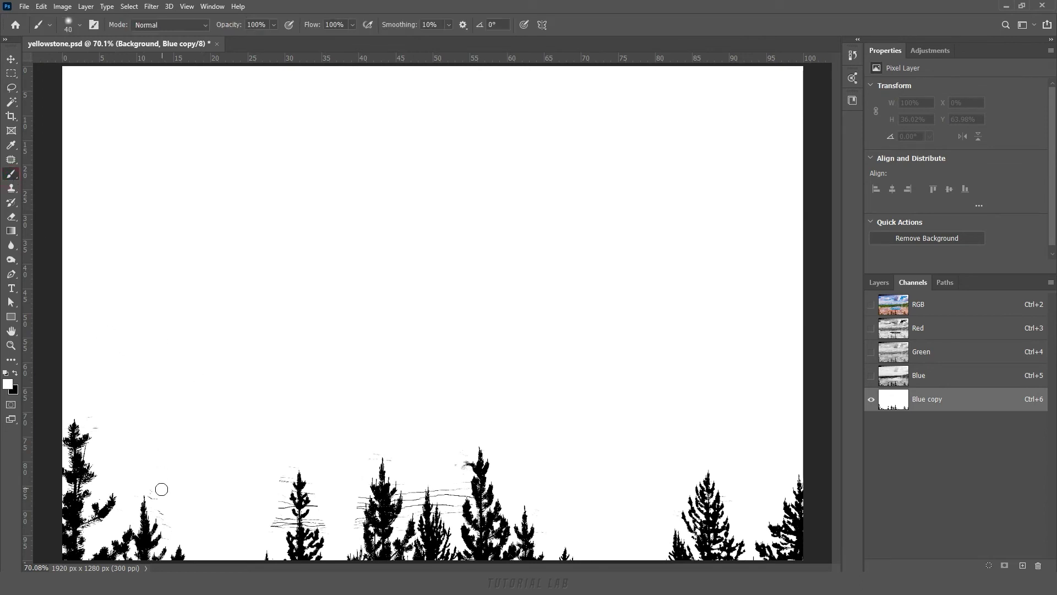
left_click_drag(153, 484, 153, 495)
left_click_drag(319, 486, 445, 489)
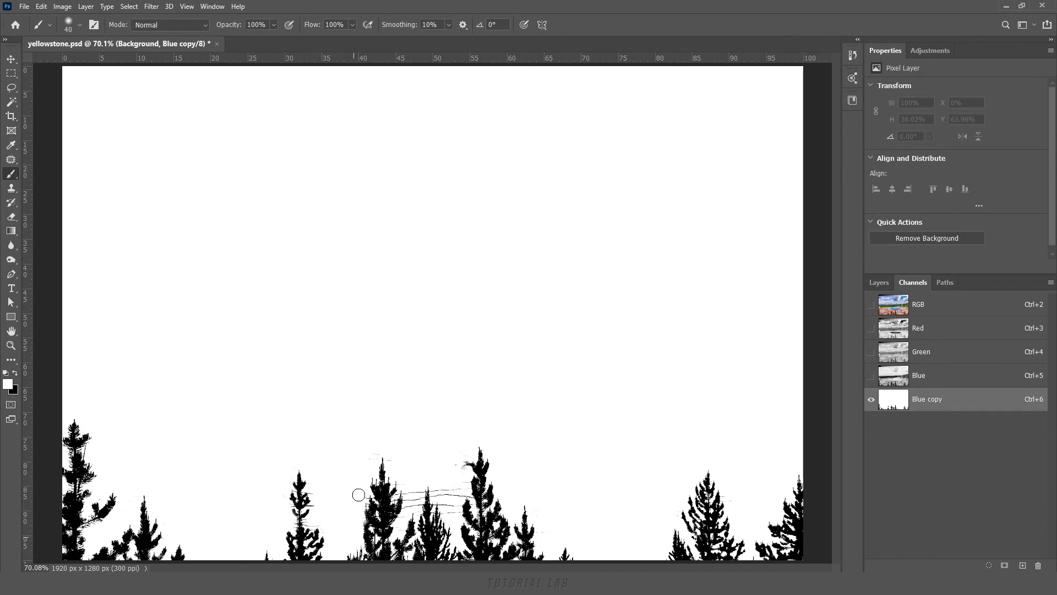
key("bracketleft")
left_click_drag(350, 498, 357, 503)
left_click(12, 261)
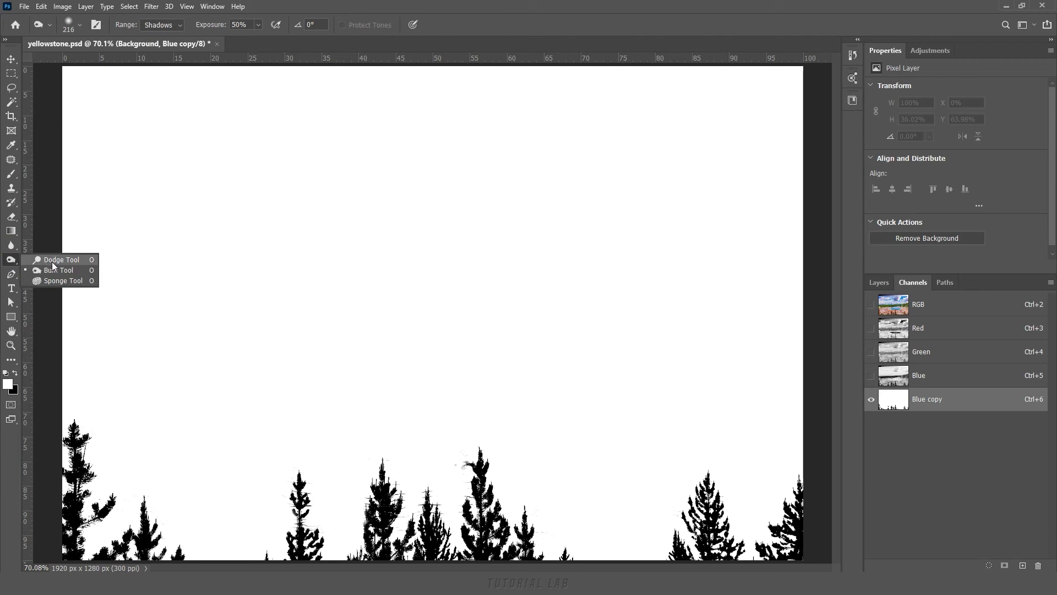
Dodge the highlights around the tree edges in the Blue copy channel
left_click(52, 261)
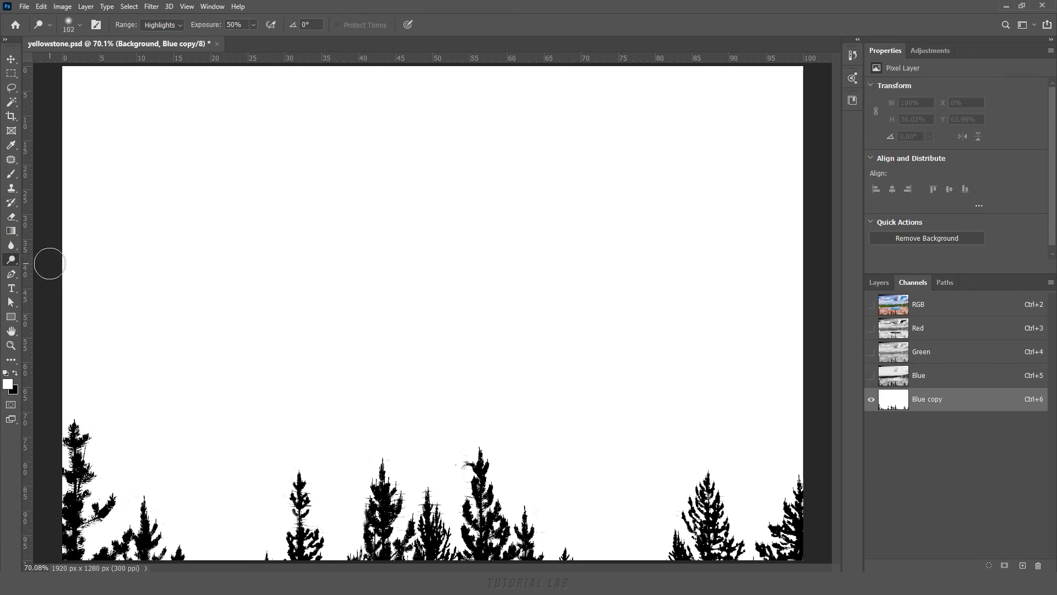
left_click(179, 26)
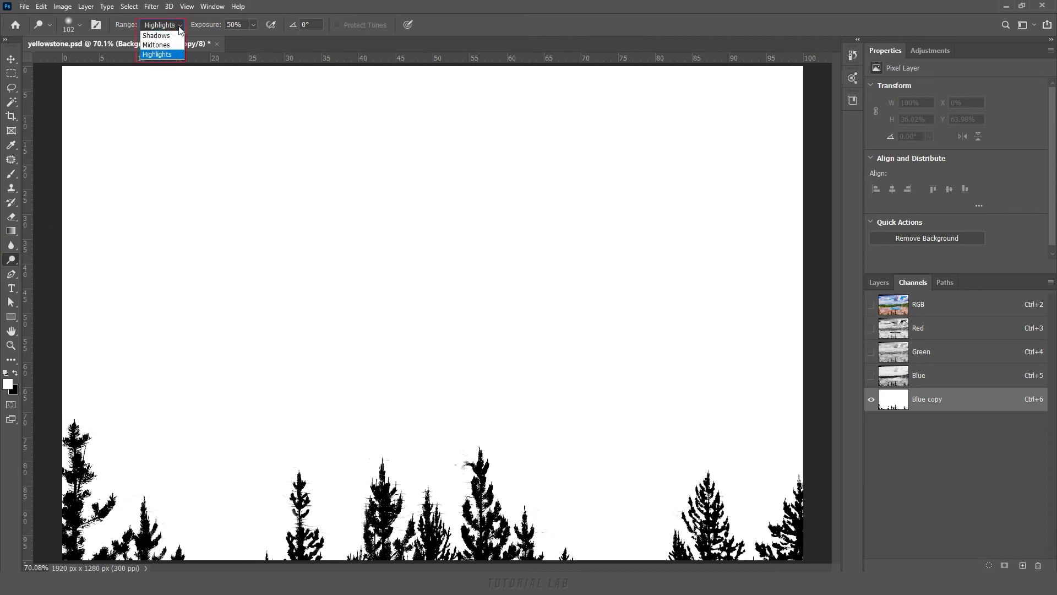
left_click(177, 55)
mouse_move(72, 421)
left_mouse_down()
mouse_move(88, 519)
mouse_move(532, 498)
mouse_move(708, 518)
left_mouse_up()
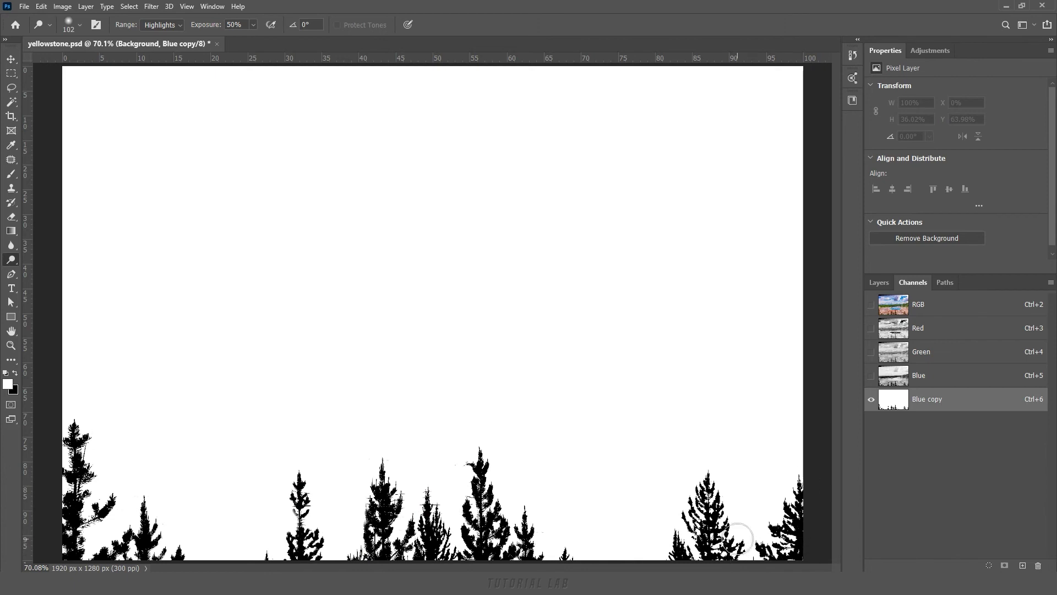
Set the Burn tool to Shadows, then invert Blue copy so the trees turn white
right_click(10, 263)
left_click(54, 272)
left_click(173, 25)
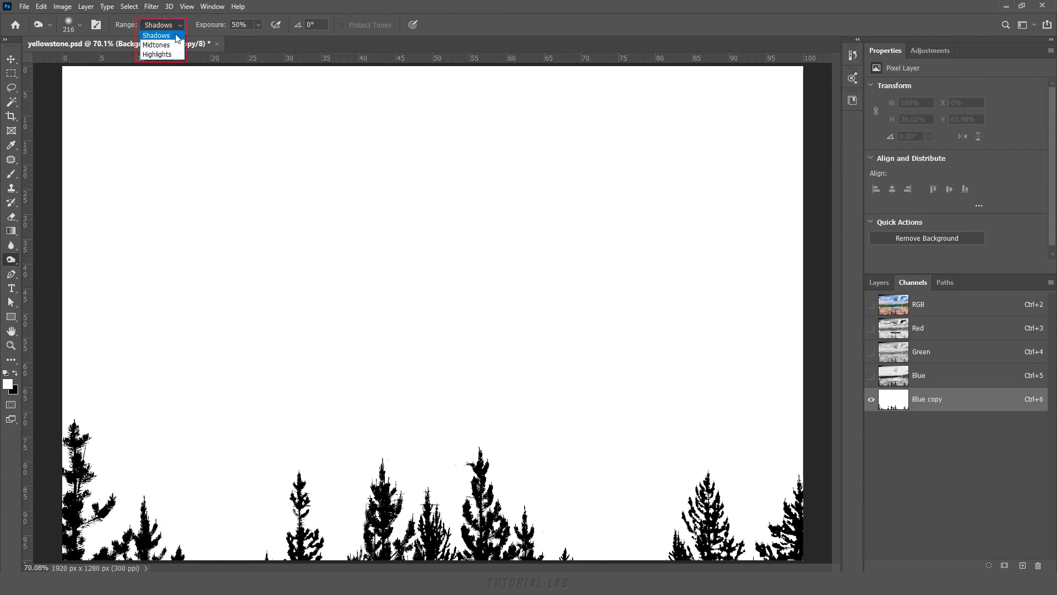
left_click(177, 38)
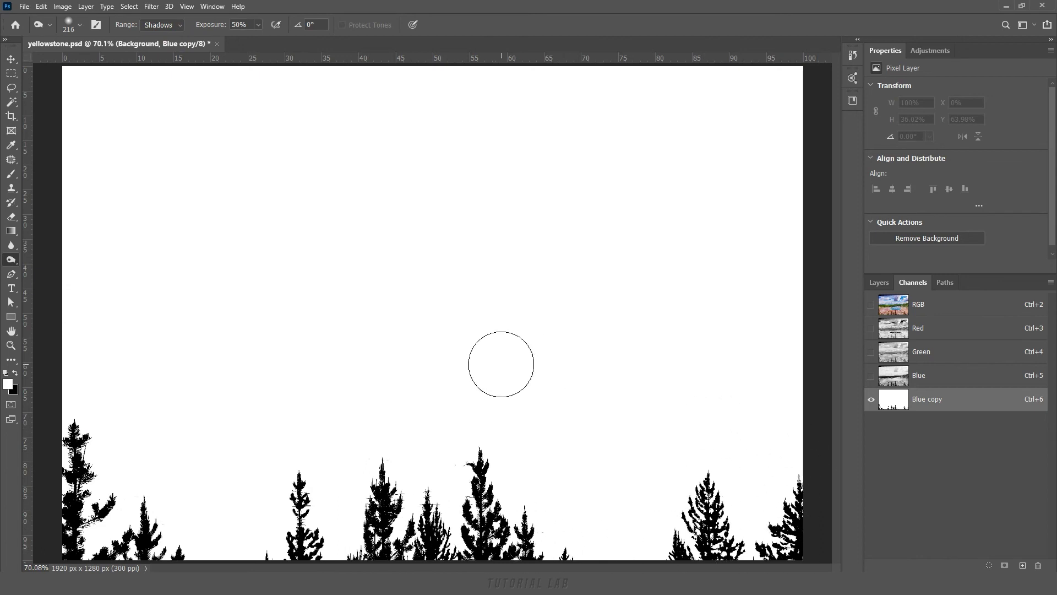
key("ctrl+i")
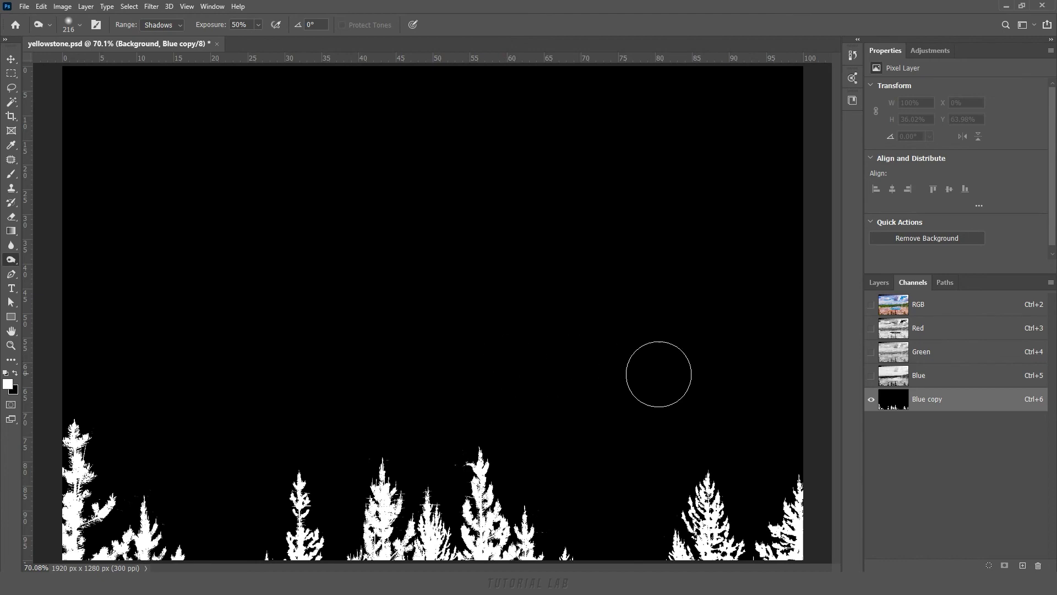
Load Blue copy as a tree selection, then return to the RGB composite and Layers panel
left_click(901, 412, "ctrl")
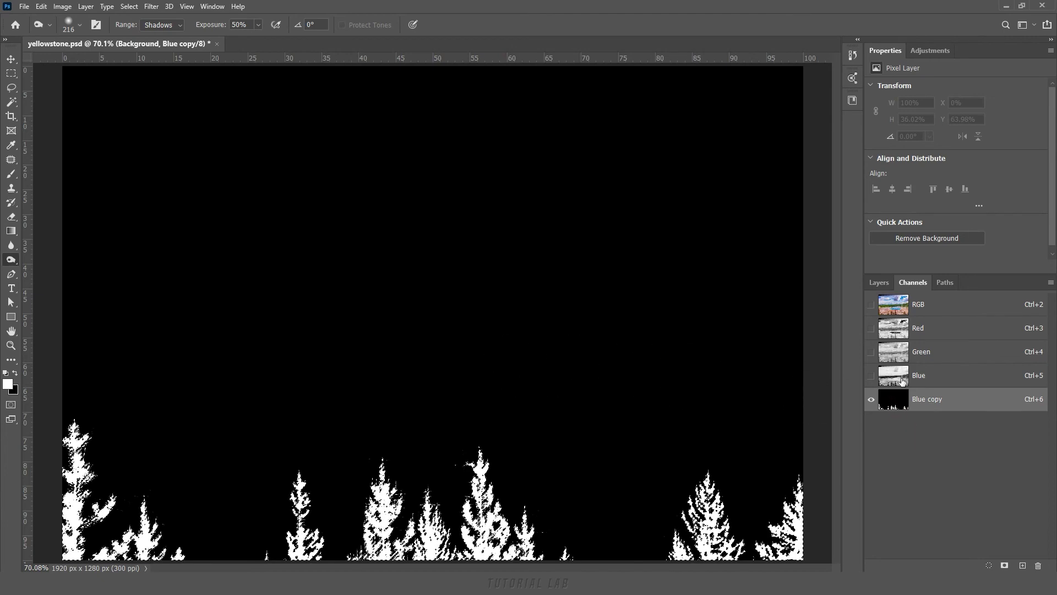
left_click(911, 305)
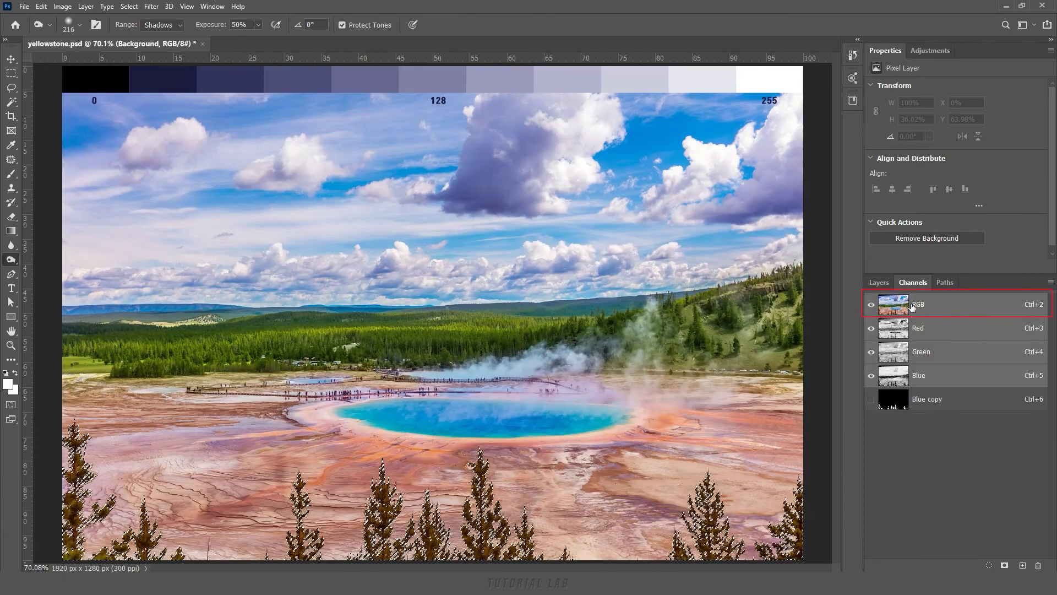
left_click(878, 283)
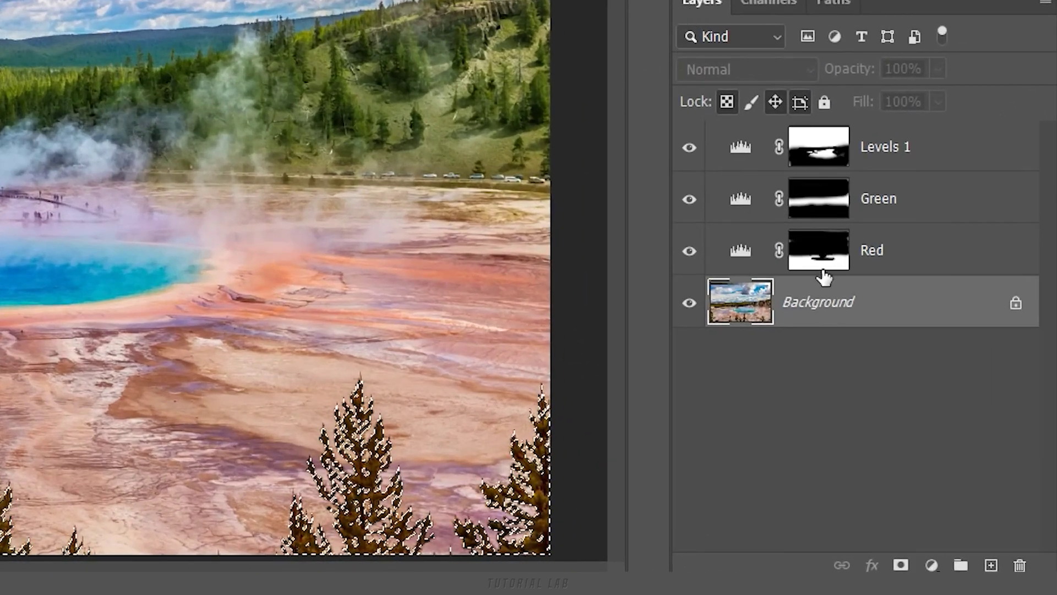
Fill the tree selection into the Red and Green layer masks
left_click(823, 266)
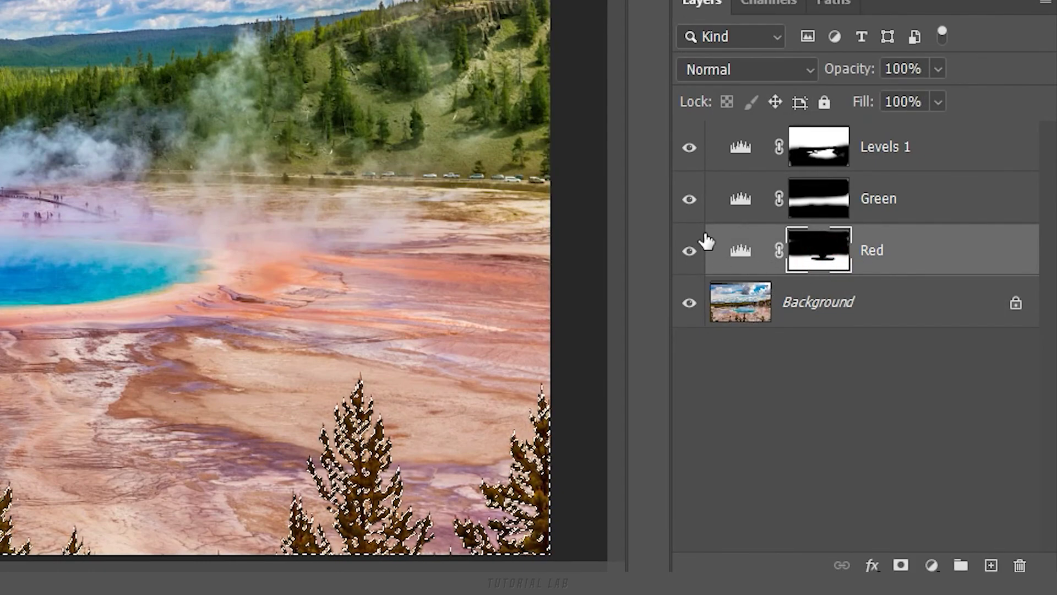
key("ctrl+BackSpace")
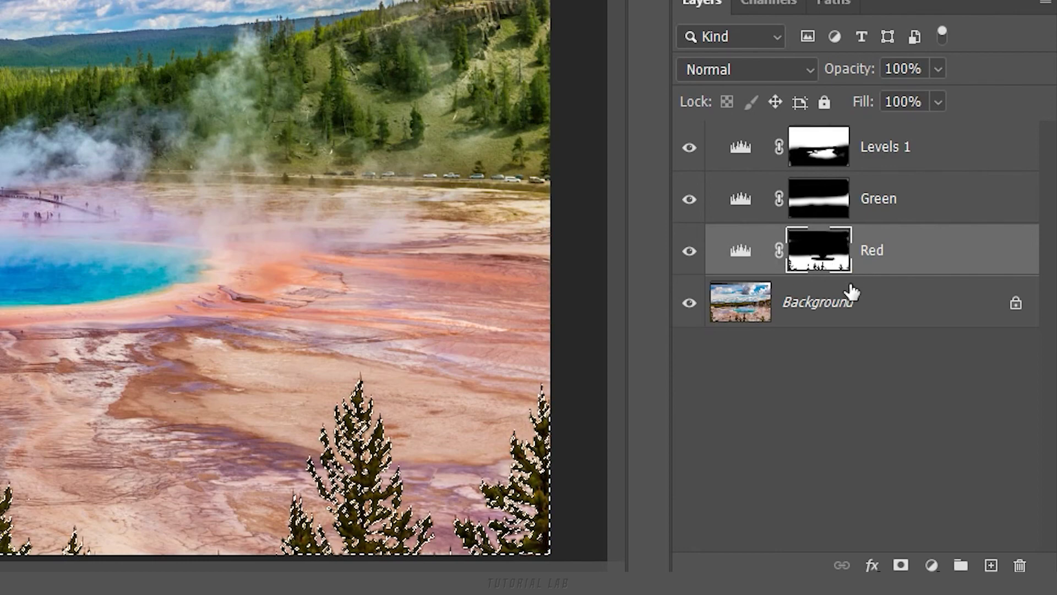
left_click(820, 212)
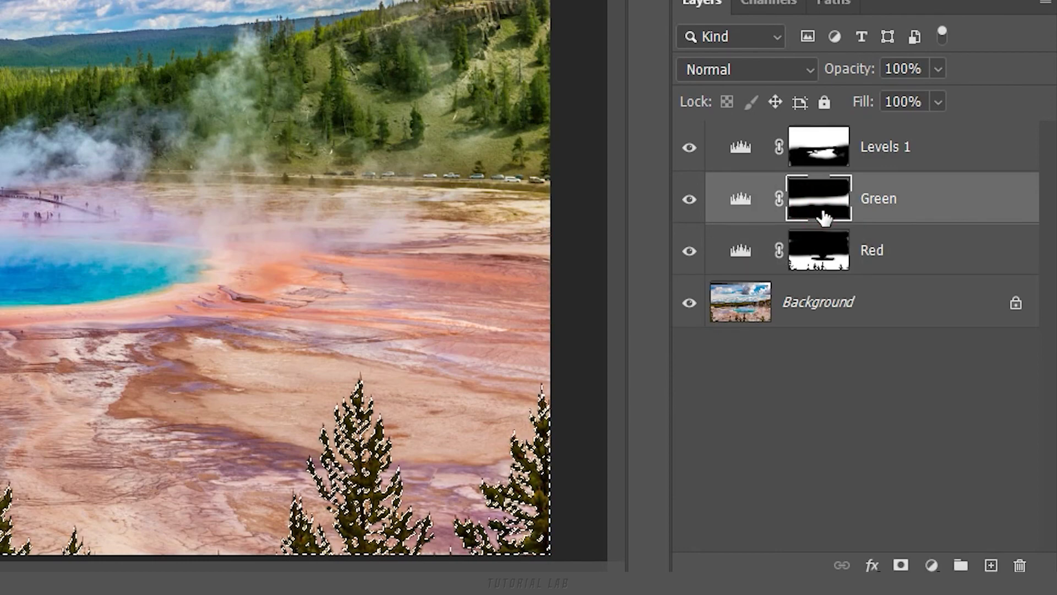
key("alt+BackSpace")
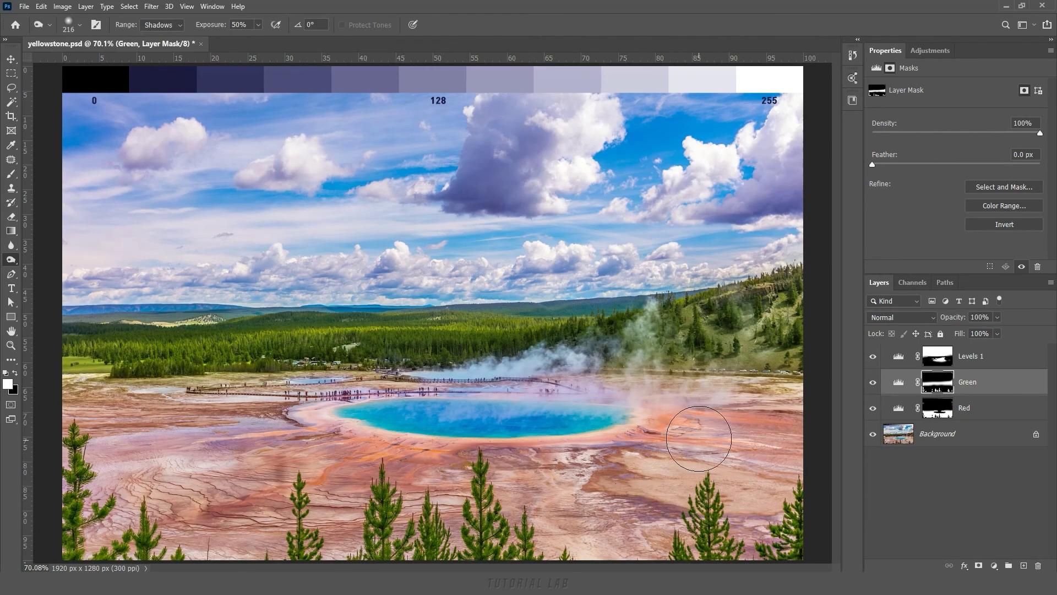
left_click(873, 435, "alt")
left_click(873, 435, "alt")
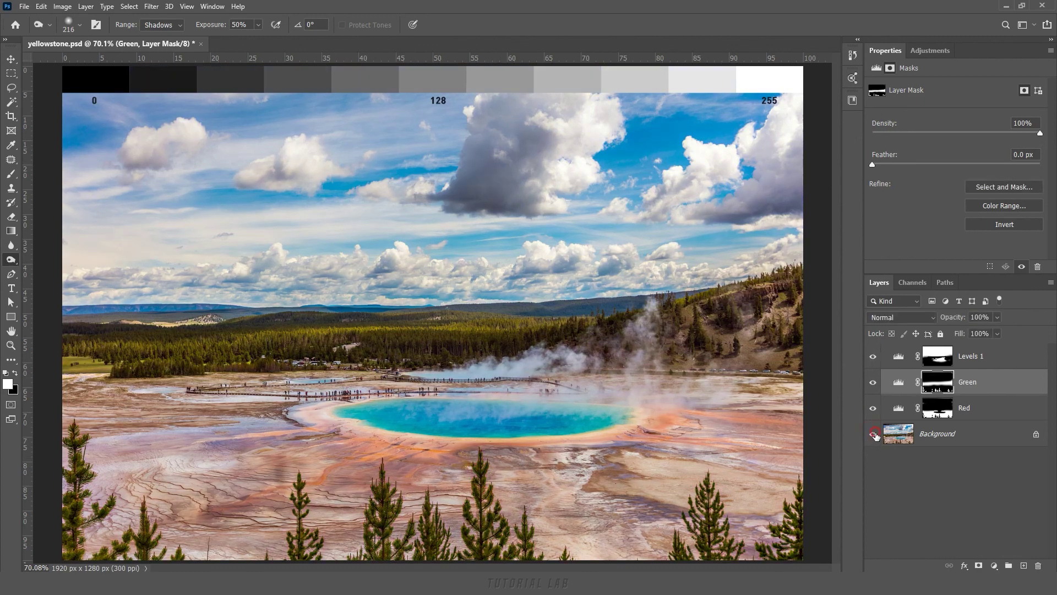
left_click(873, 434, "alt")
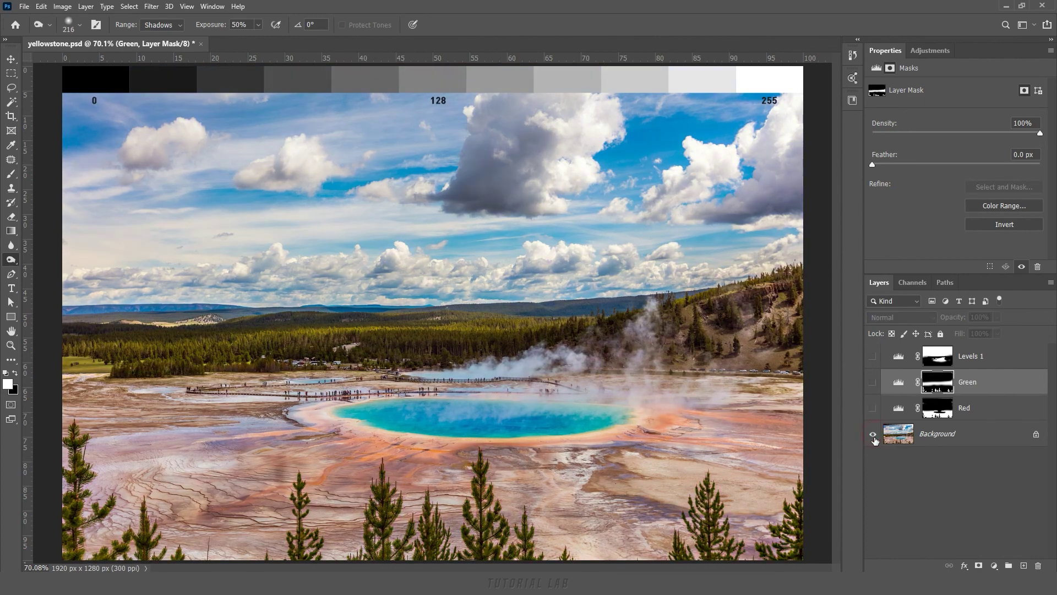
left_click(873, 434, "alt")
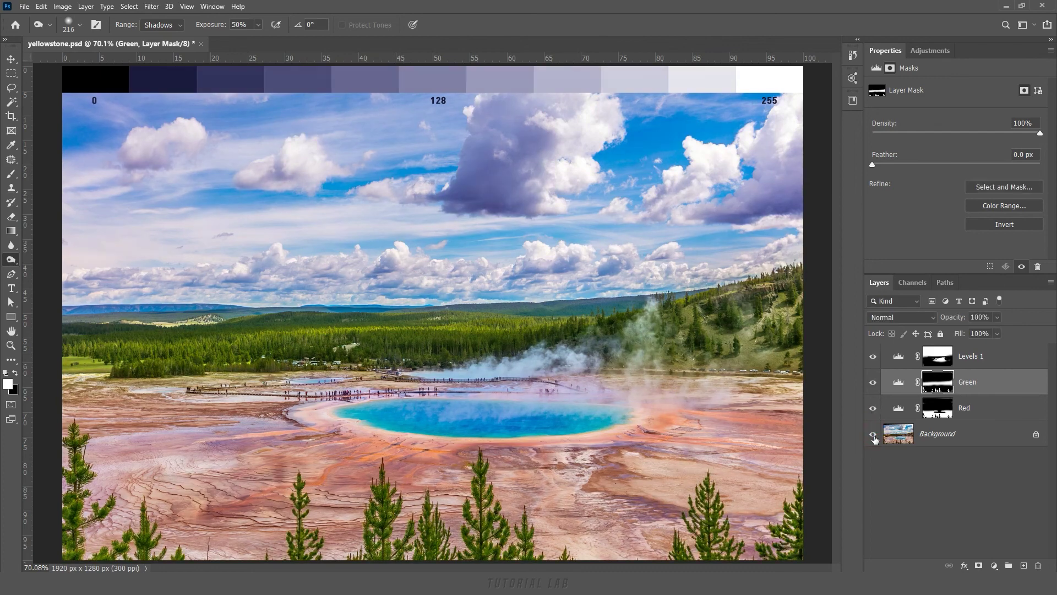